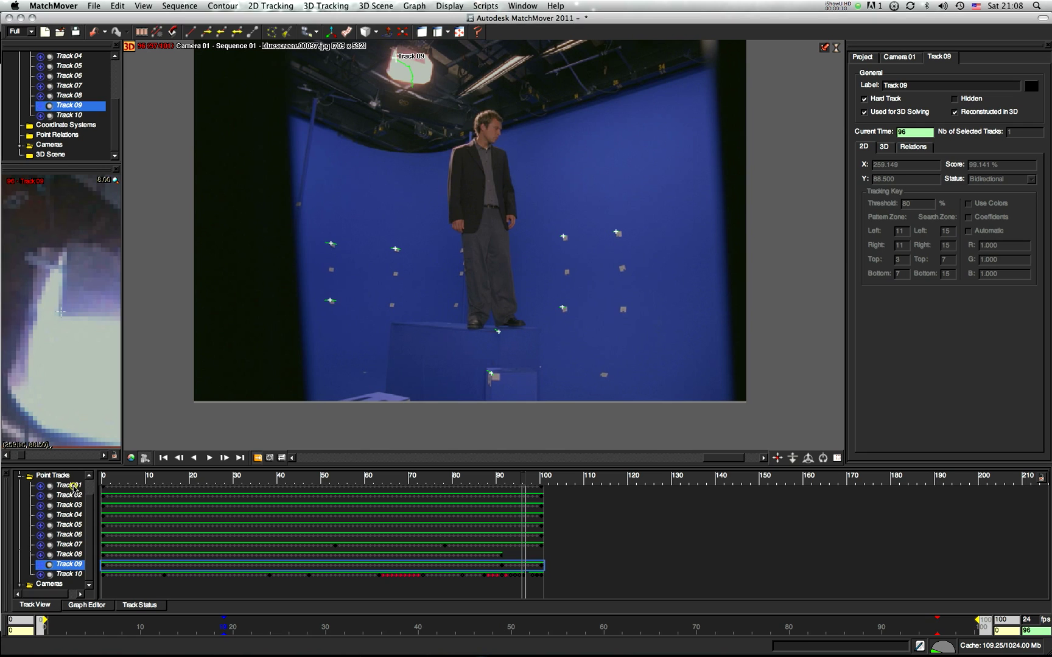
Review the ten point tracks through the last frame and solve the camera from them
{"action": "left_click", "coordinate": [70, 574], "text": "shift"}
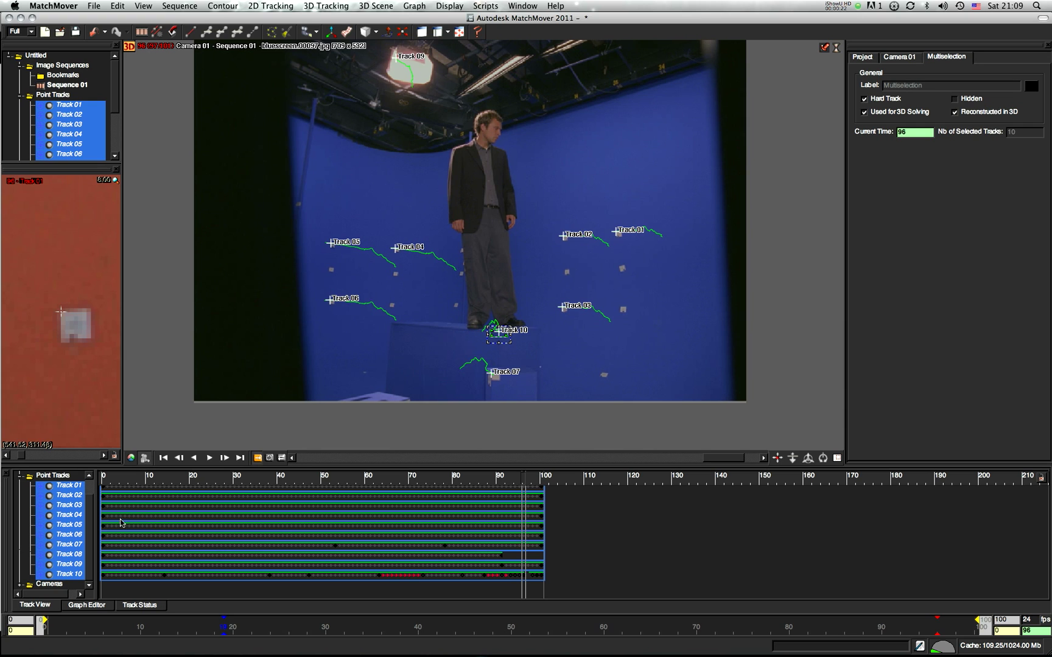
{"action": "scroll", "coordinate": [90, 551], "scroll_direction": "up", "scroll_amount": 2}
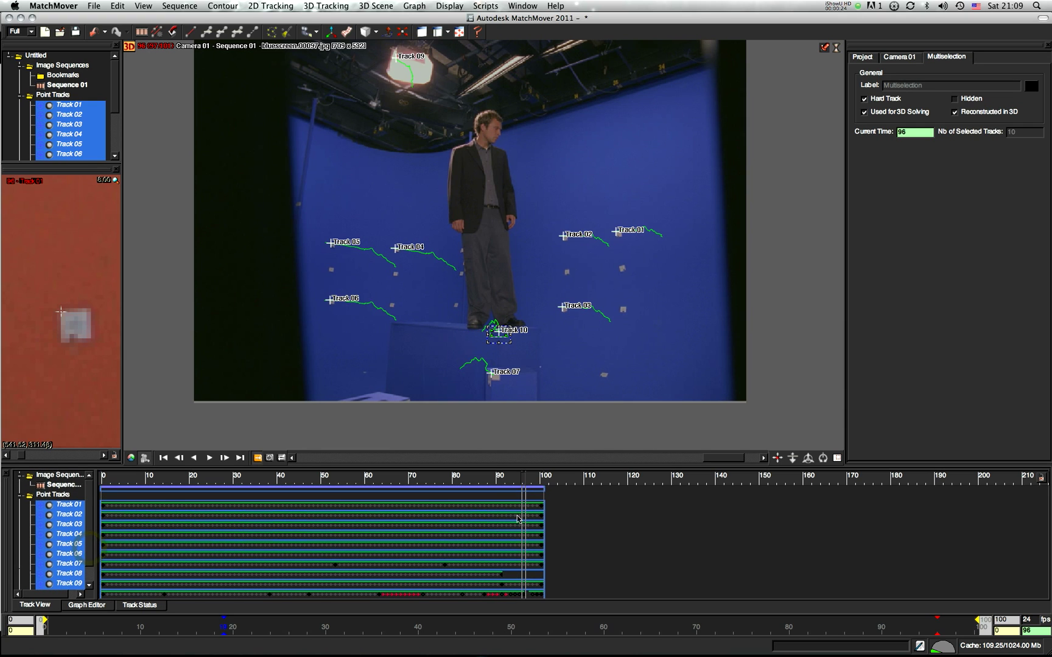
{"action": "left_click", "coordinate": [595, 537]}
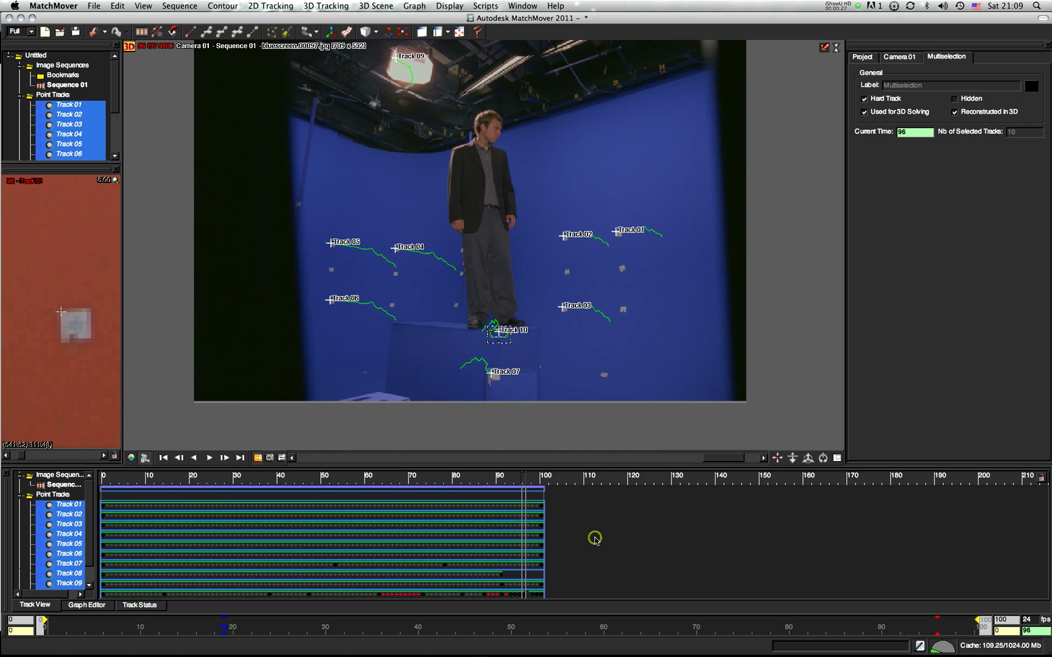
{"action": "left_click", "coordinate": [63, 505]}
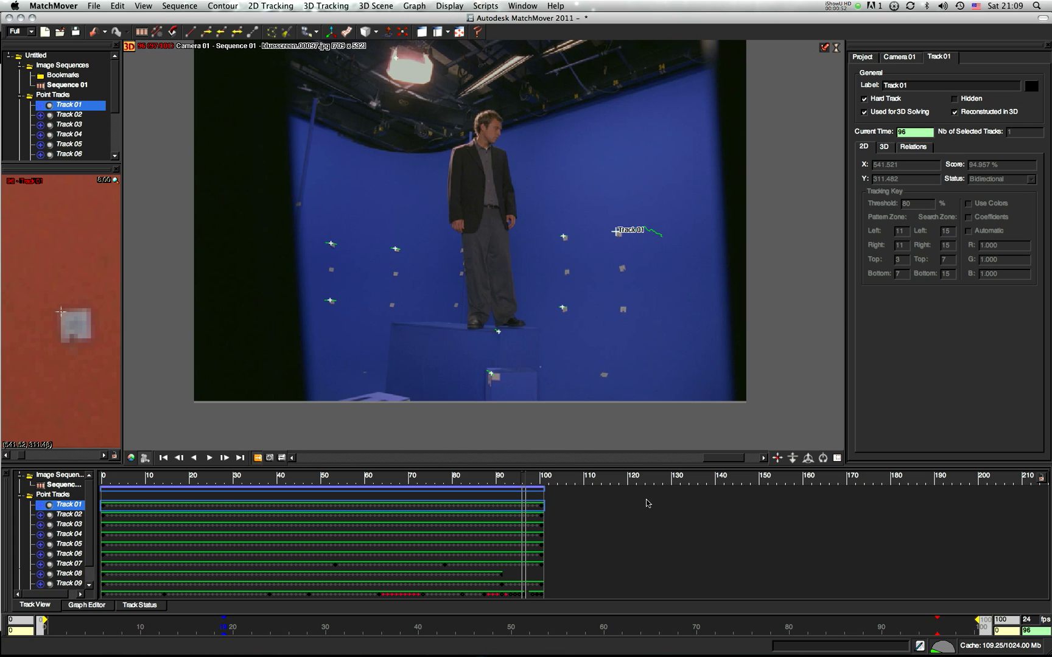
{"action": "left_click", "coordinate": [732, 458]}
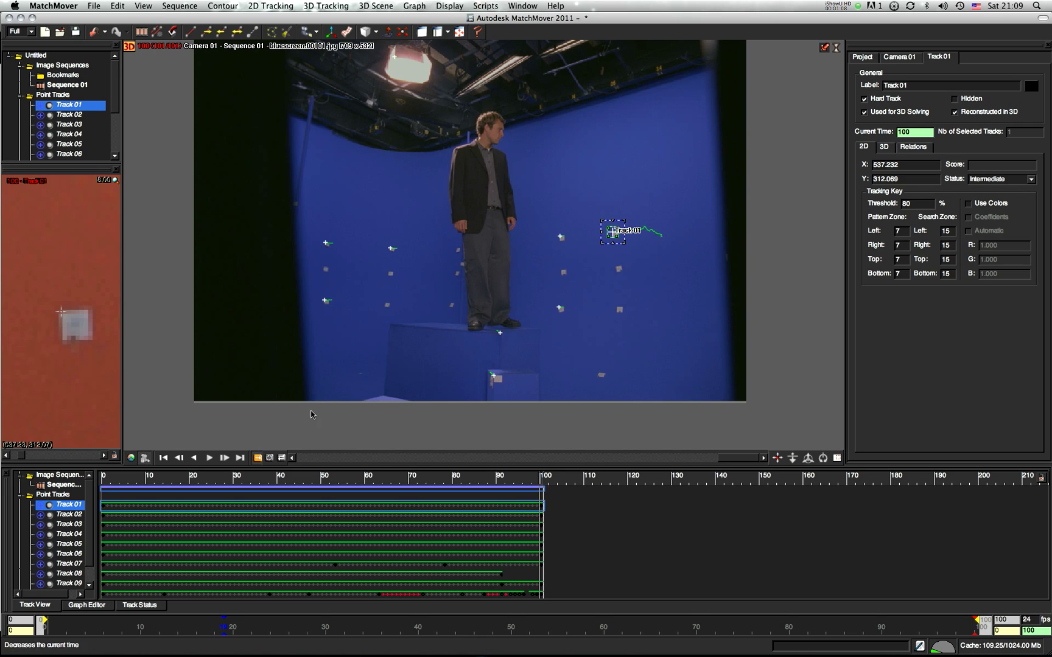
{"action": "left_click", "coordinate": [306, 32]}
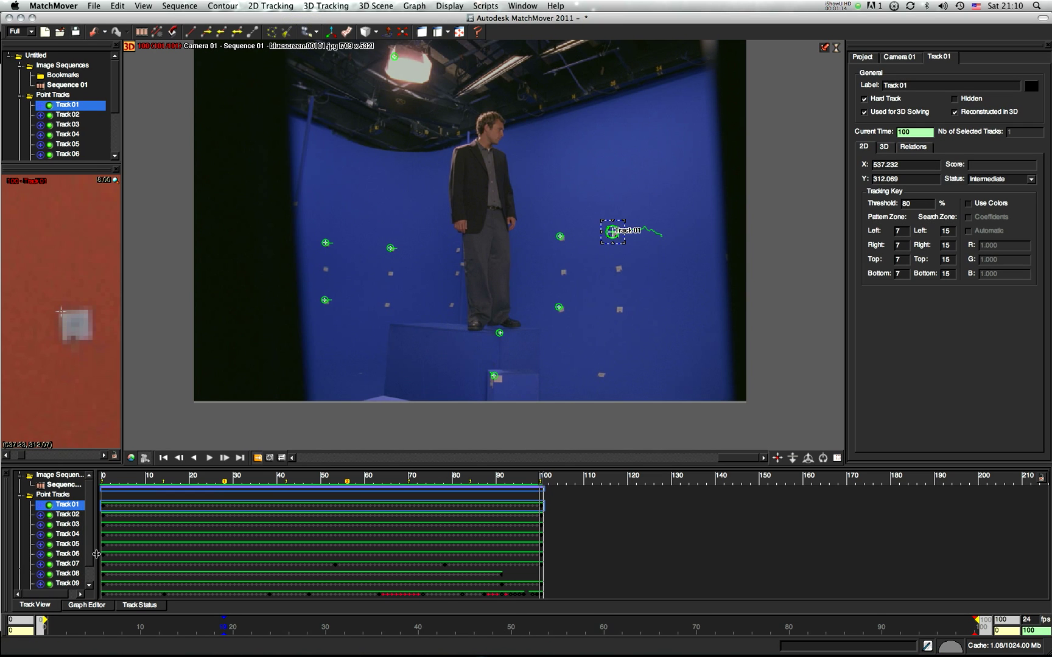
Examine the solved tracks, the camera's translation, rotation, focal and distortion curves, and the track status graph
{"action": "scroll", "coordinate": [89, 516], "scroll_direction": "down", "scroll_amount": 1}
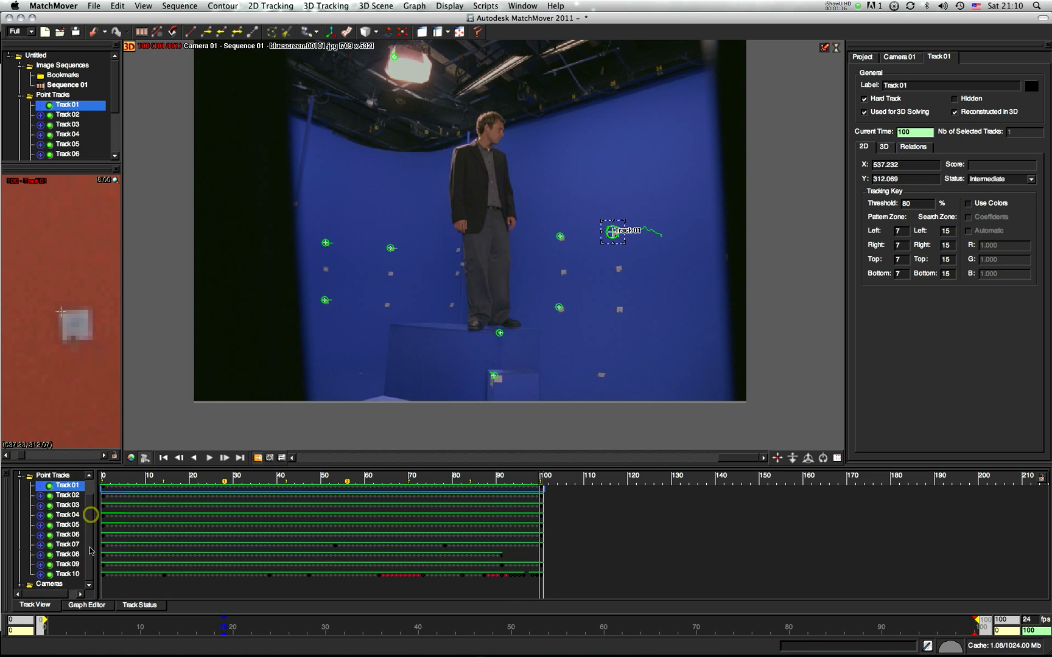
{"action": "scroll", "coordinate": [88, 542], "scroll_direction": "up", "scroll_amount": 1}
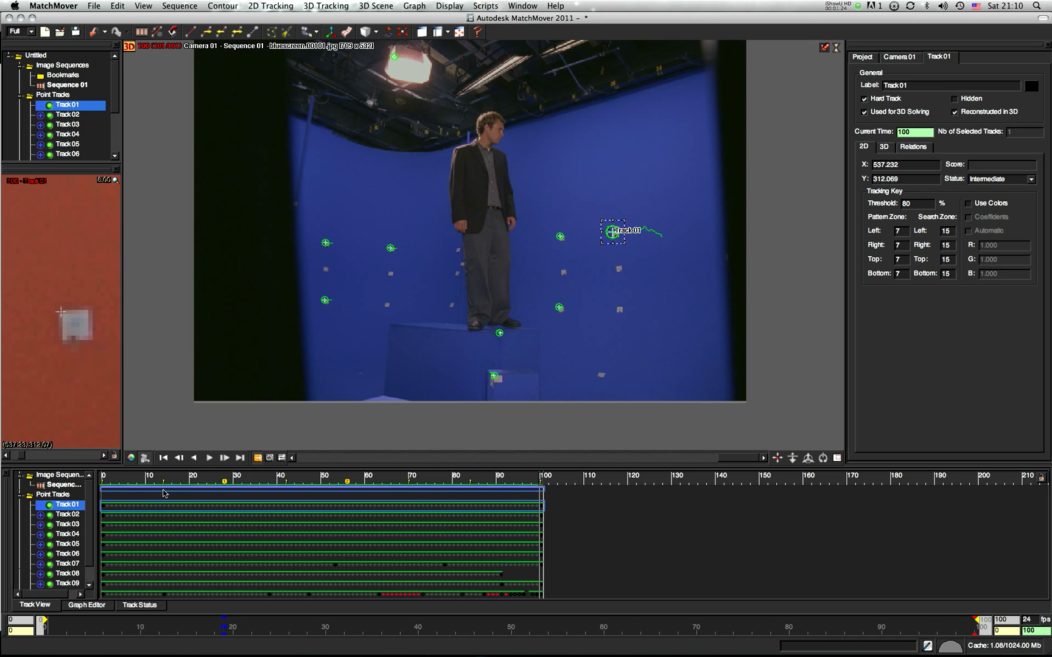
{"action": "left_click", "coordinate": [98, 609]}
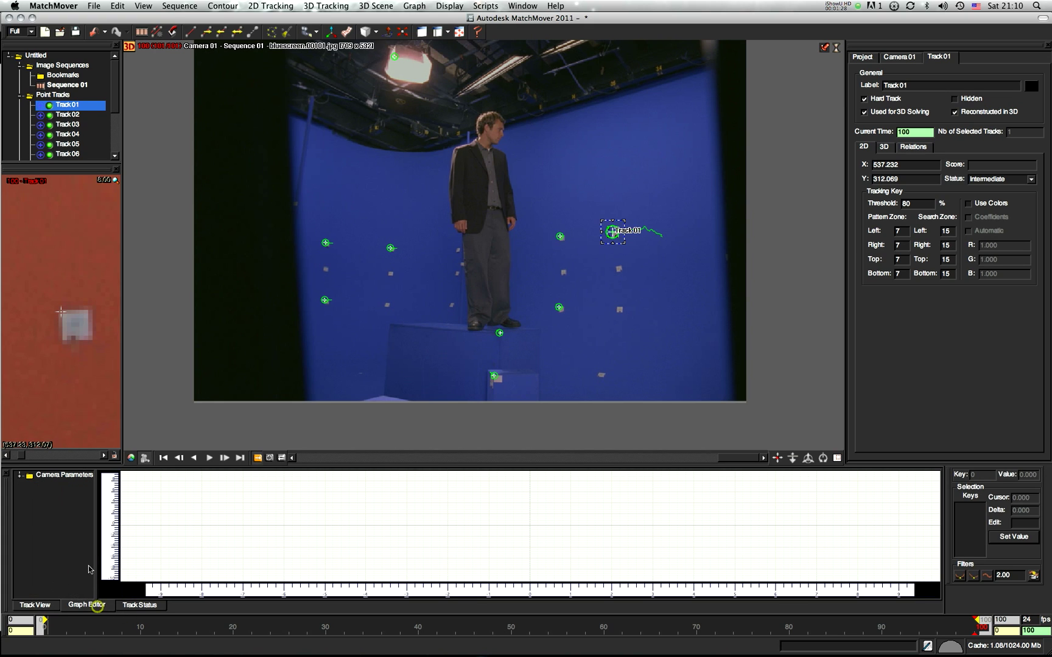
{"action": "left_click", "coordinate": [21, 476]}
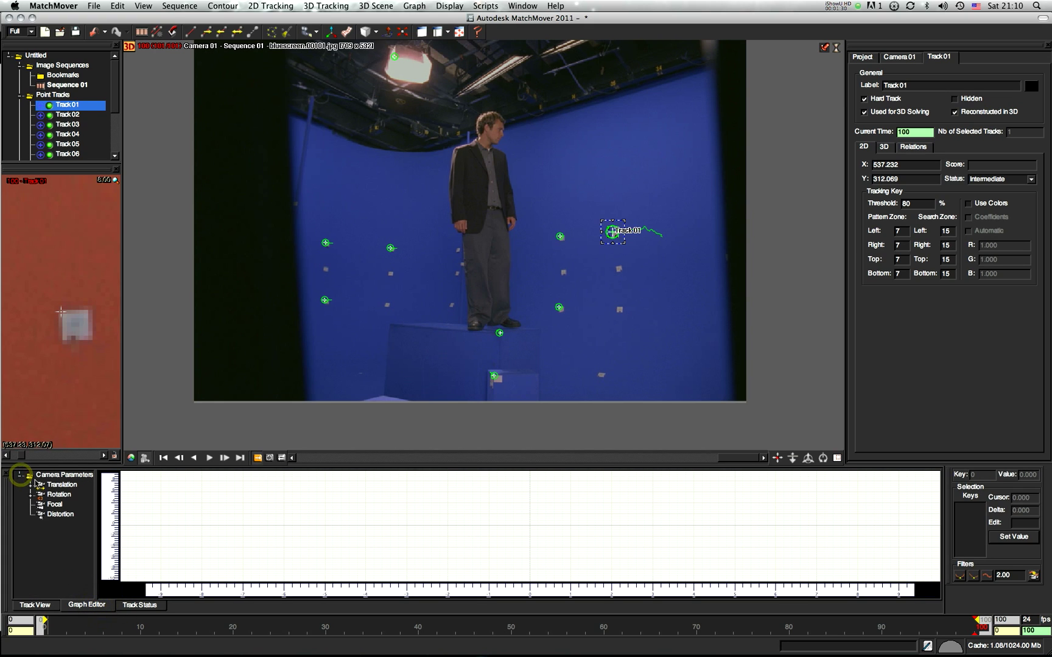
{"action": "left_click", "coordinate": [48, 487]}
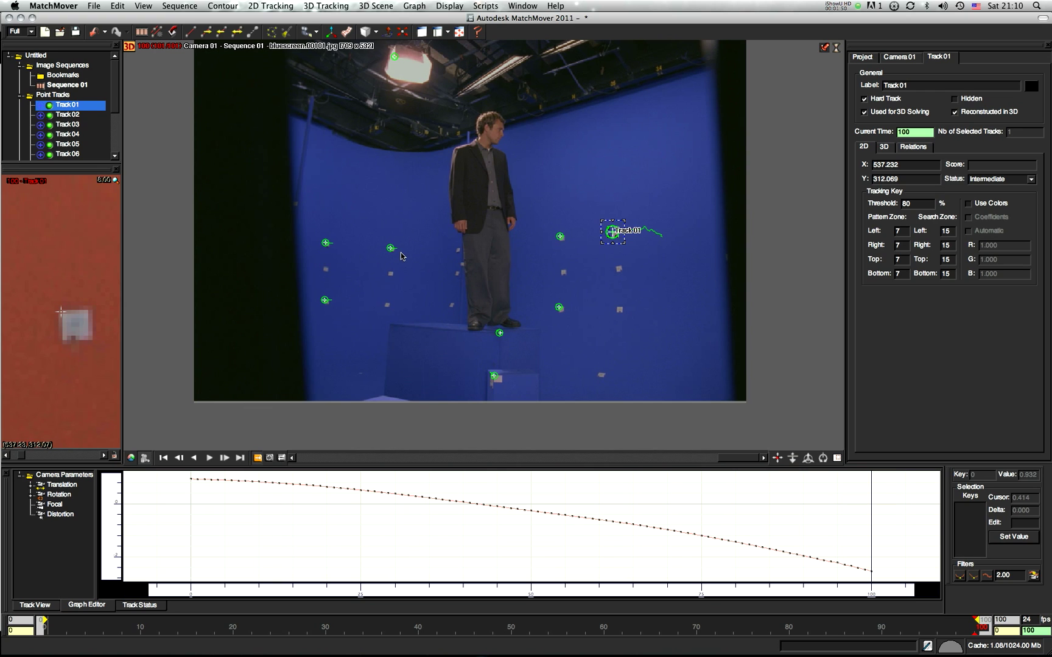
{"action": "left_click", "coordinate": [61, 494]}
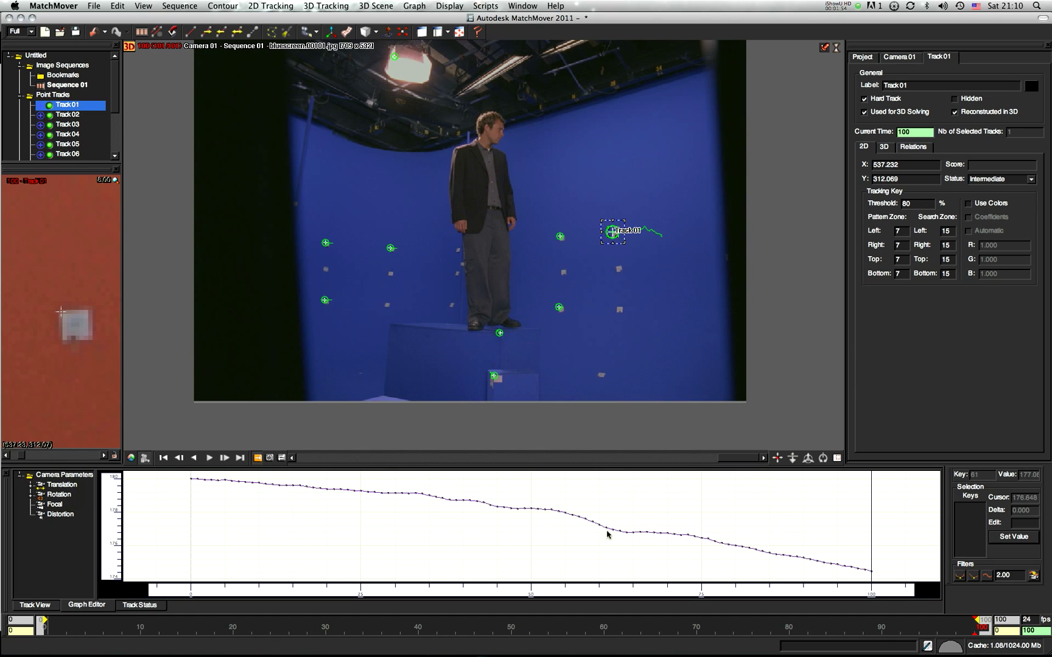
{"action": "left_click", "coordinate": [55, 506]}
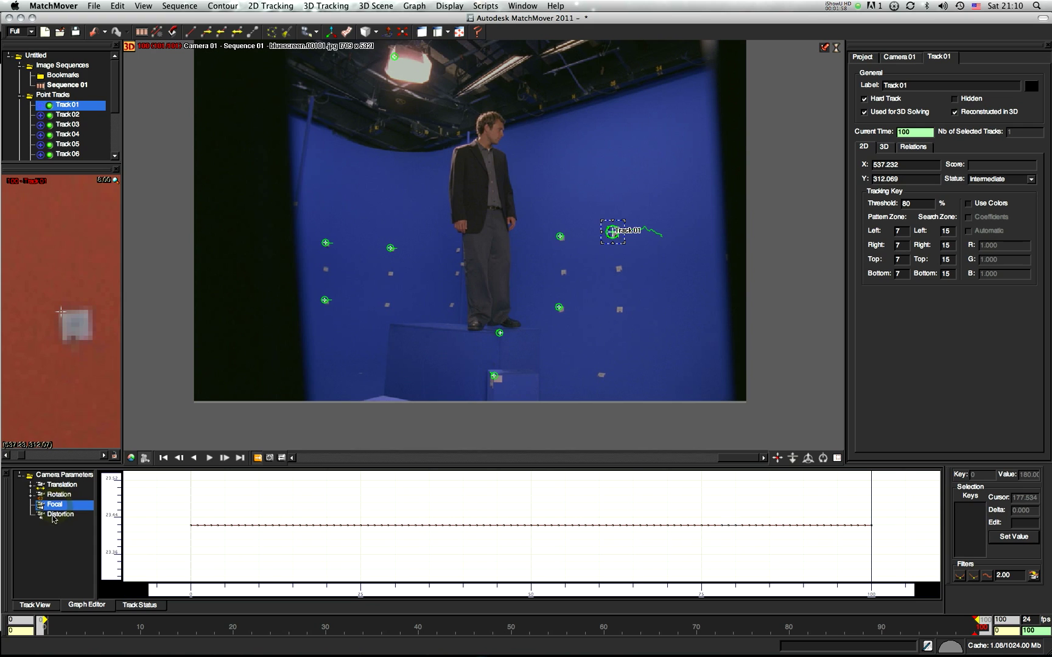
{"action": "left_click", "coordinate": [52, 515]}
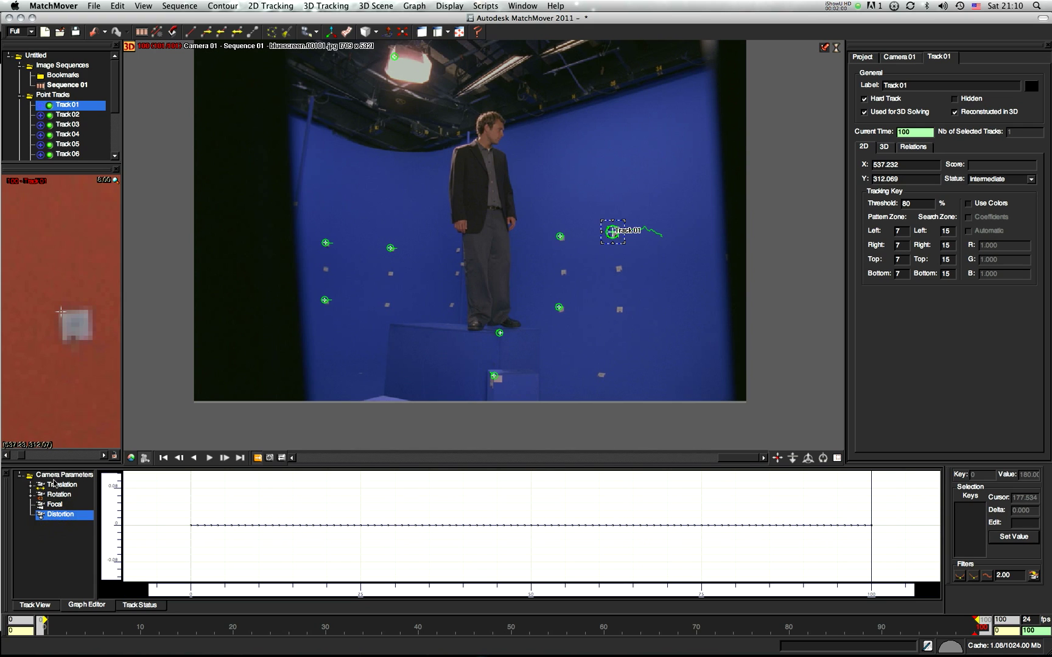
{"action": "left_click", "coordinate": [154, 605]}
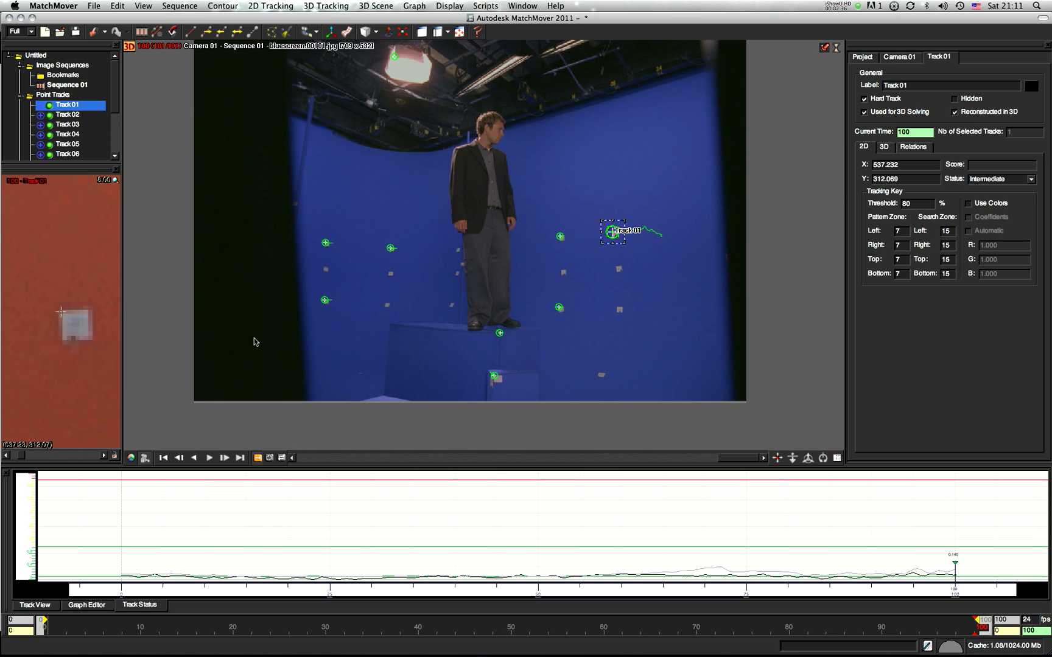
Switch the viewport to 3D and view the solved camera, its path and the track locators from outside
{"action": "left_click", "coordinate": [129, 48]}
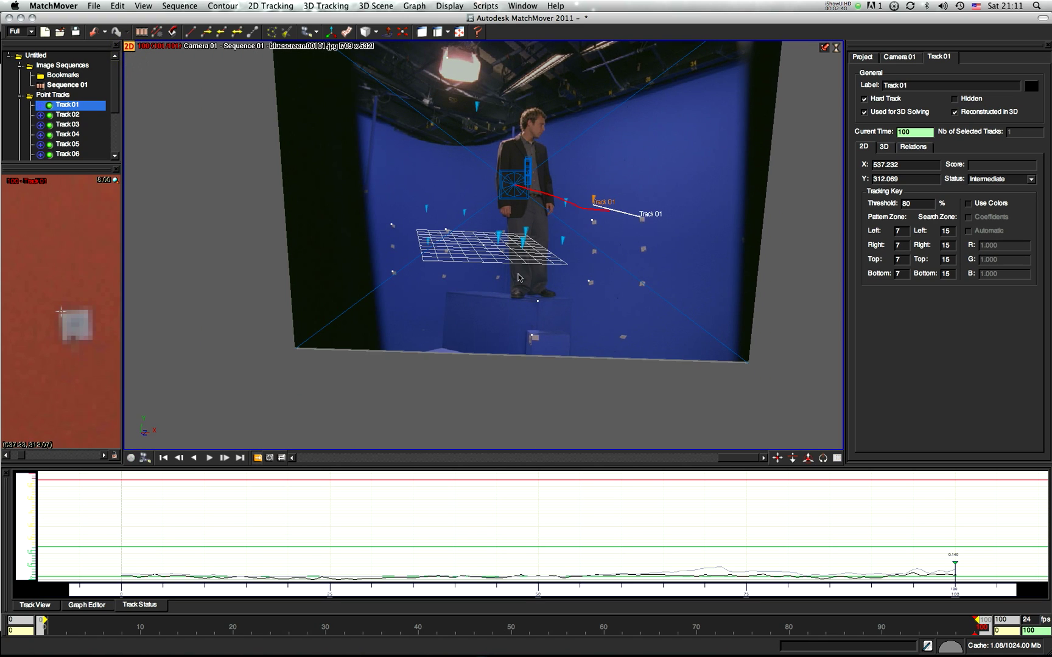
{"action": "right_click_drag", "start_coordinate": [538, 276], "coordinate": [568, 309], "text": "alt"}
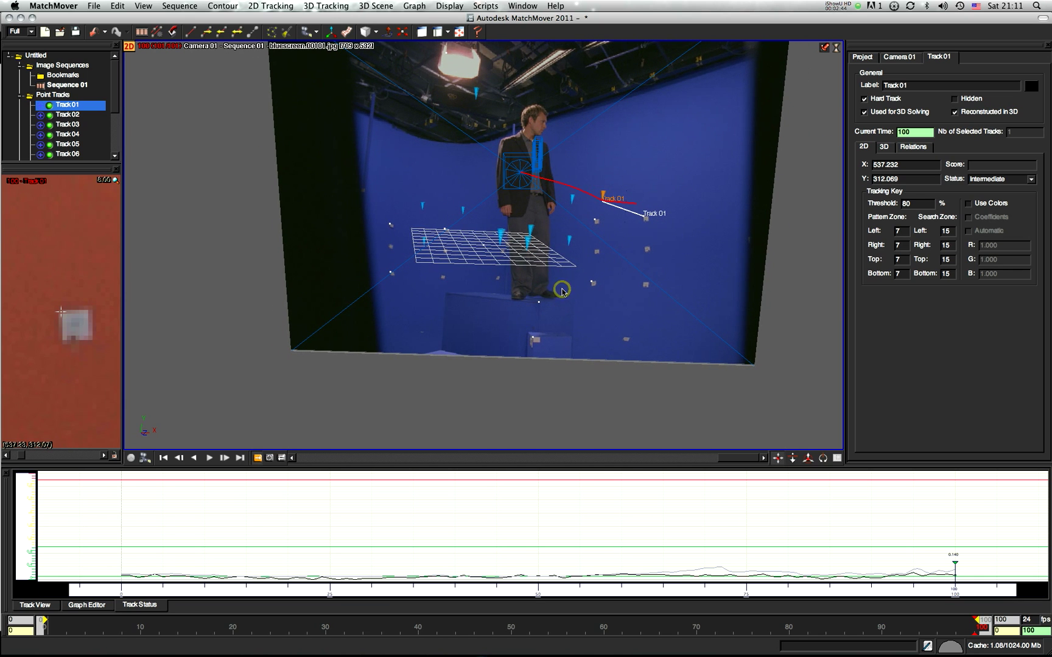
{"action": "left_click_drag", "start_coordinate": [562, 290], "coordinate": [469, 338], "text": "alt"}
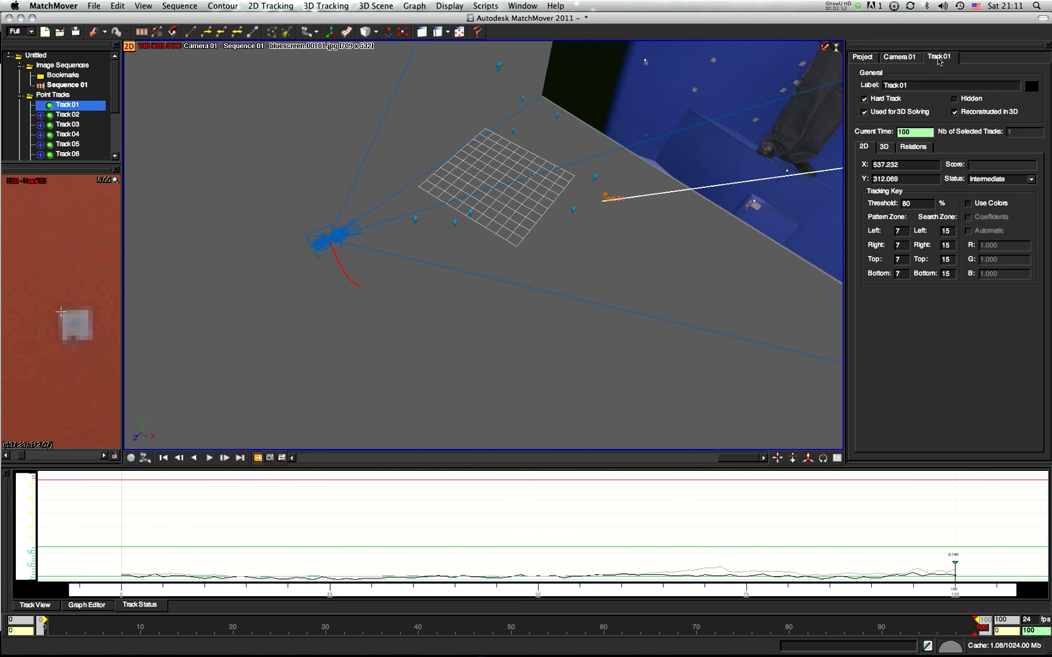
Set the display colour of Camera 01 to bright yellow
{"action": "left_click", "coordinate": [902, 57]}
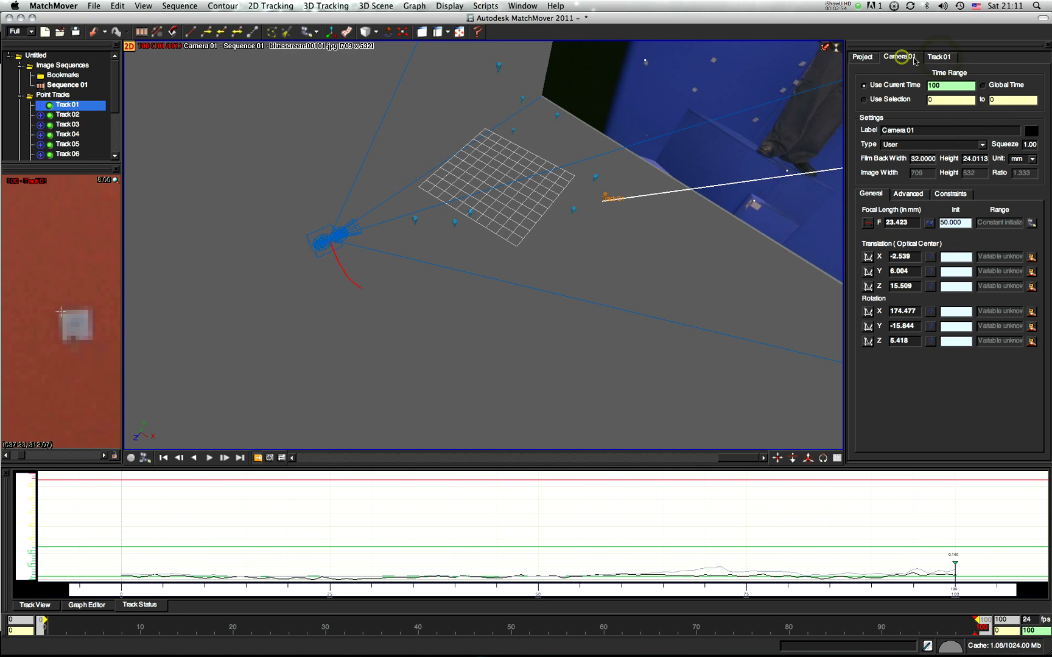
{"action": "left_click", "coordinate": [1031, 131]}
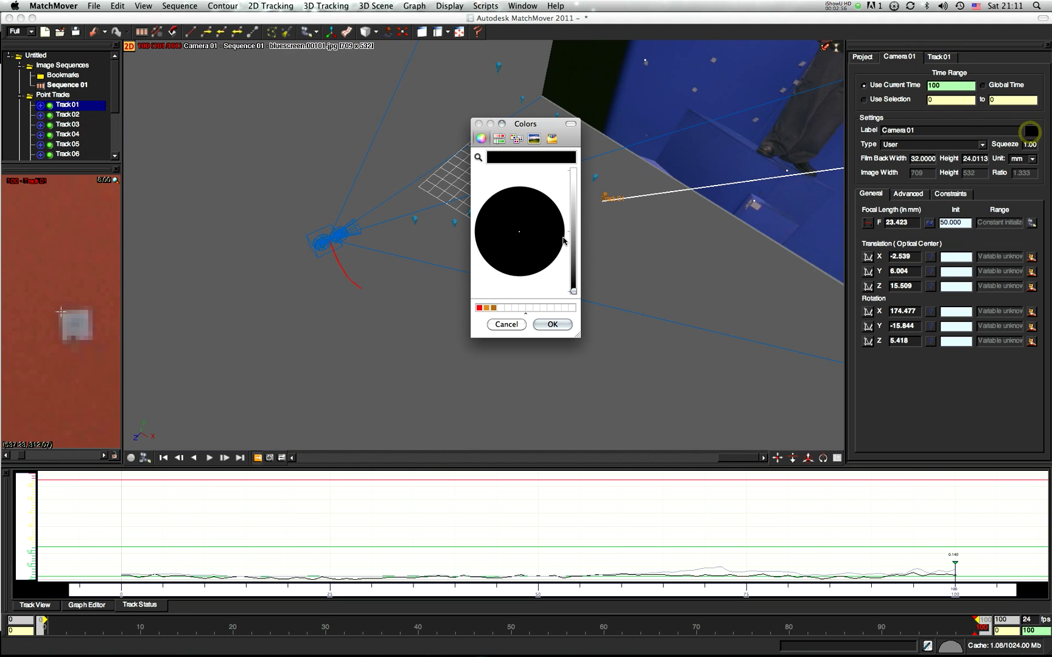
{"action": "left_click_drag", "start_coordinate": [573, 291], "coordinate": [573, 145]}
{"action": "left_click_drag", "start_coordinate": [527, 213], "coordinate": [549, 175]}
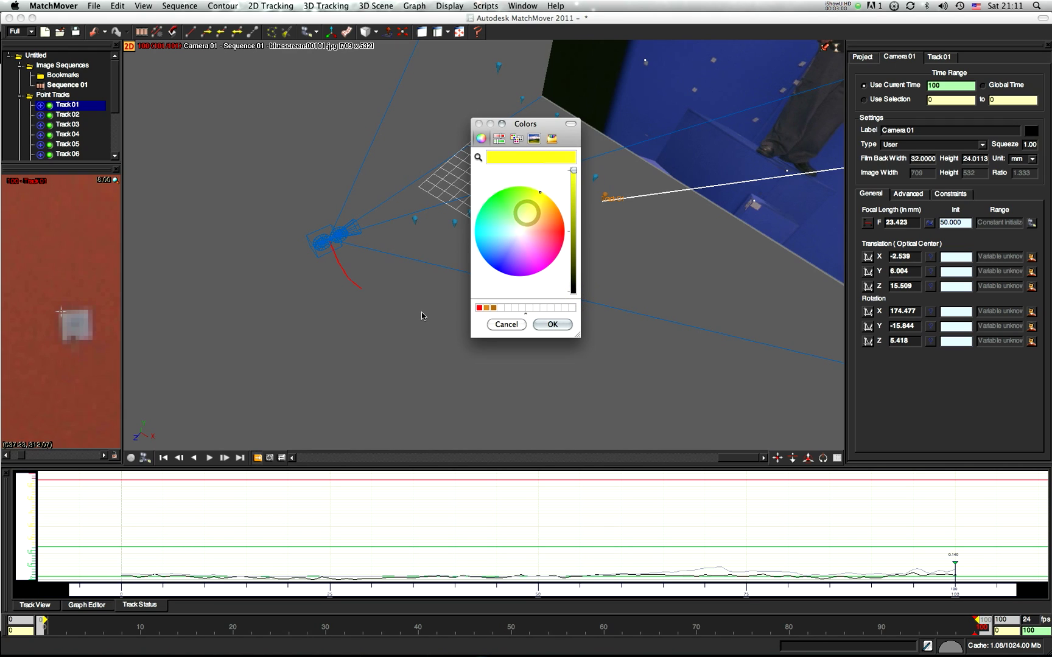
{"action": "left_click", "coordinate": [561, 324]}
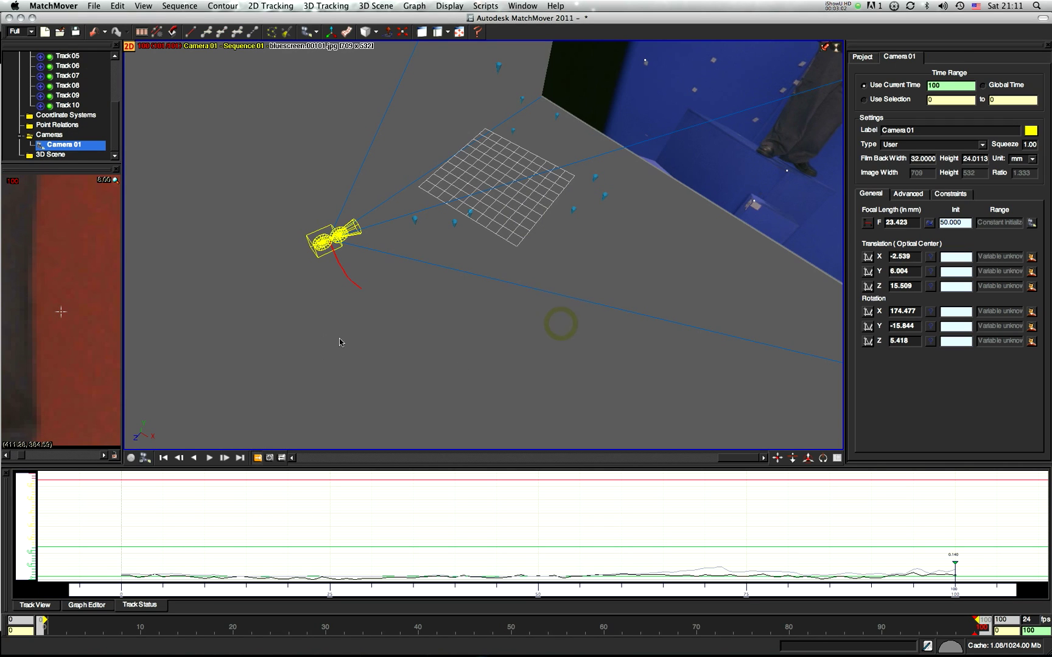
Lock the 3D view to the solved camera, check the grid and locators over the footage, and show the track timeline
{"action": "left_click_drag", "start_coordinate": [734, 458], "coordinate": [755, 458]}
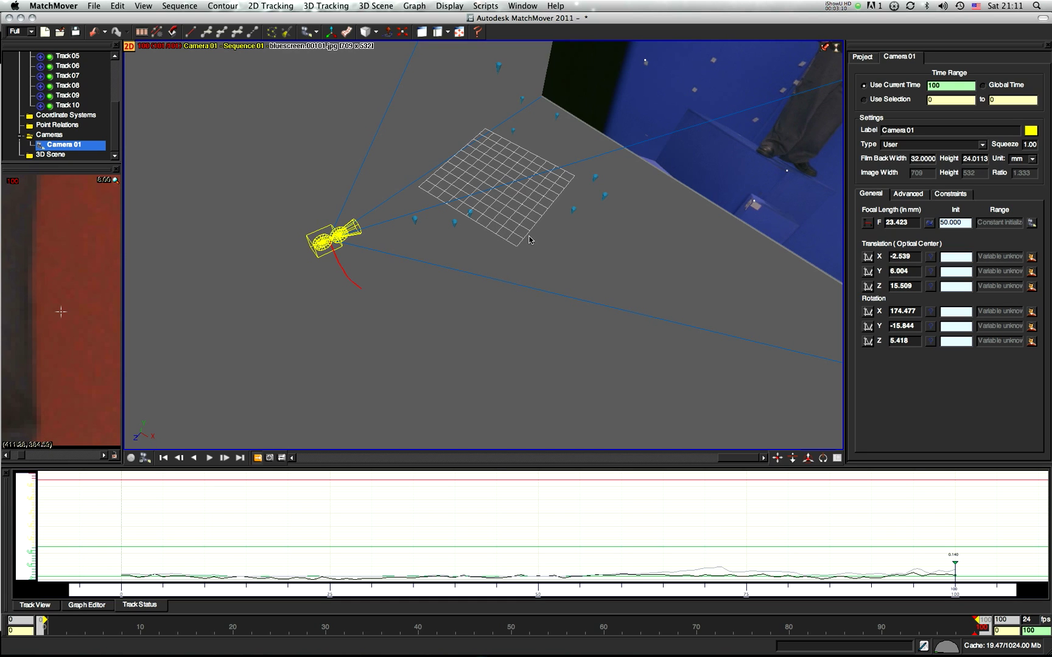
{"action": "right_click_drag", "start_coordinate": [527, 227], "coordinate": [520, 199], "text": "alt"}
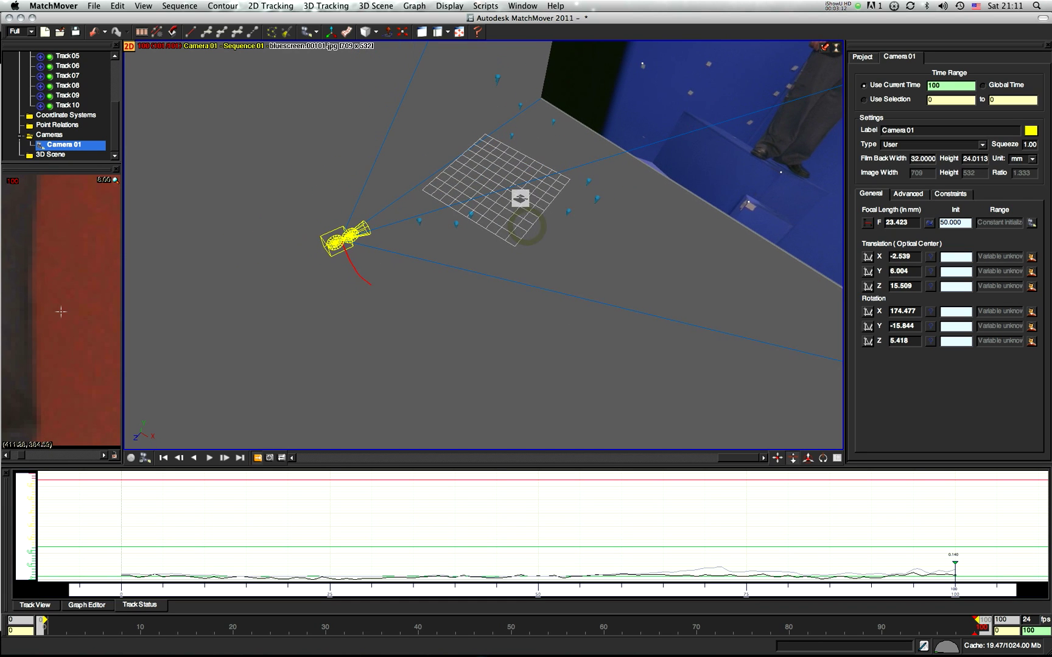
{"action": "left_click_drag", "start_coordinate": [526, 206], "coordinate": [513, 171], "text": "alt"}
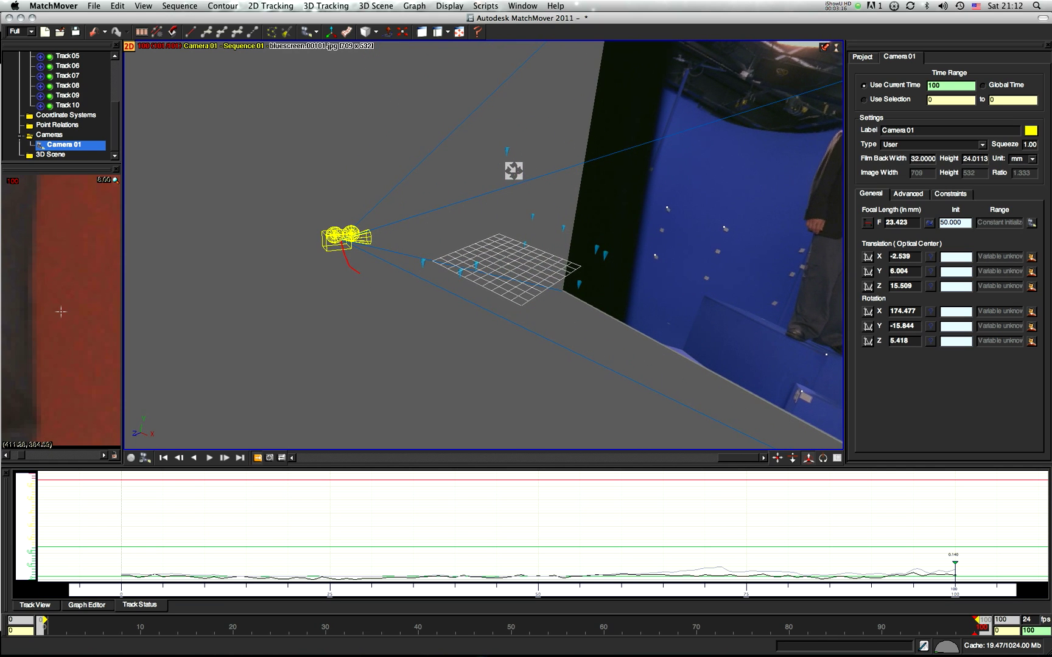
{"action": "key", "text": "l"}
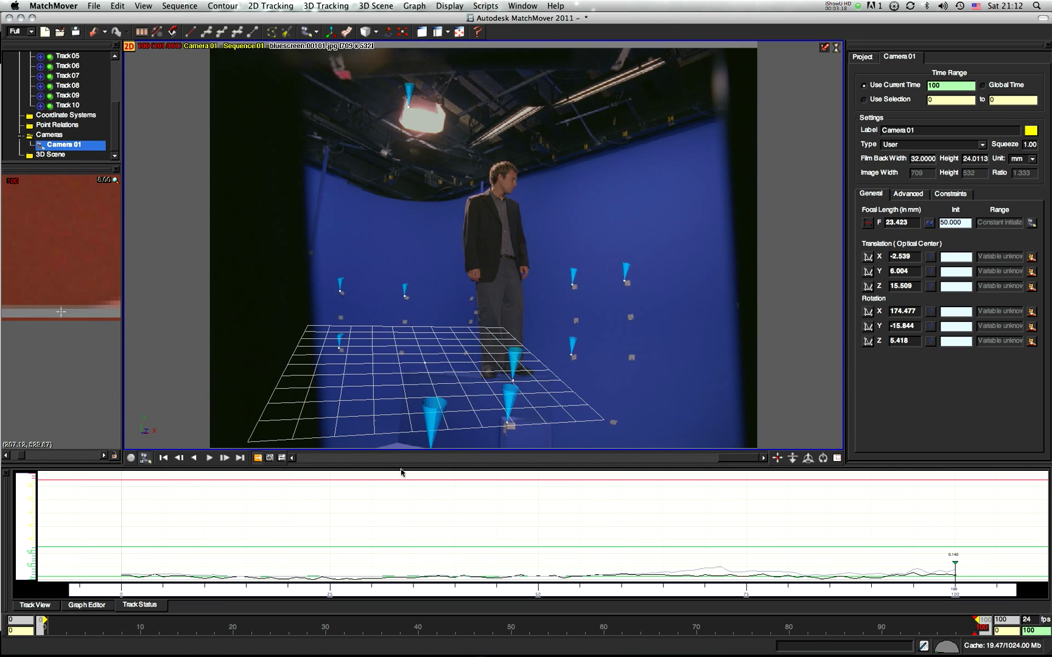
{"action": "left_click_drag", "start_coordinate": [747, 461], "coordinate": [765, 429]}
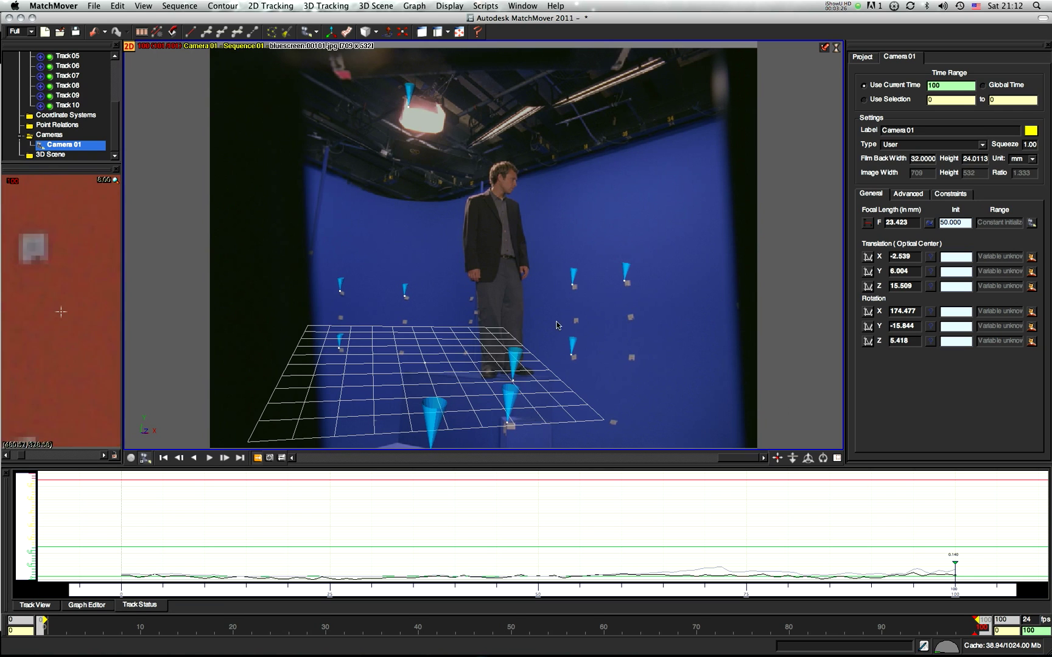
{"action": "left_click", "coordinate": [34, 605]}
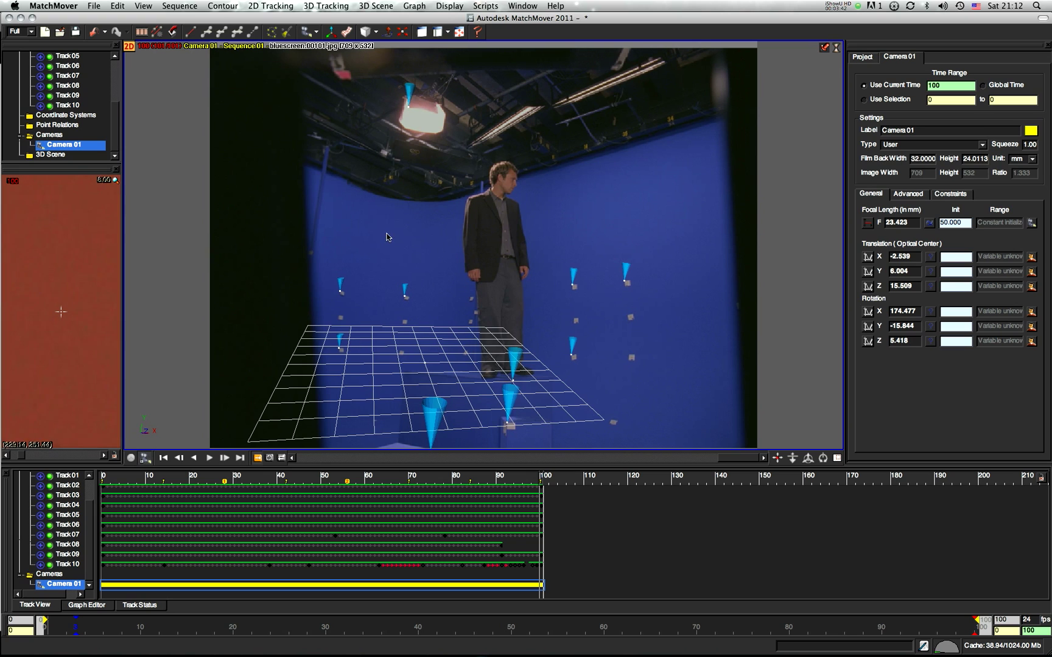
Create a coordinate system with its origin at Track 10 and a distance of 5 from Track 02 to Track 01
{"action": "left_click", "coordinate": [338, 32]}
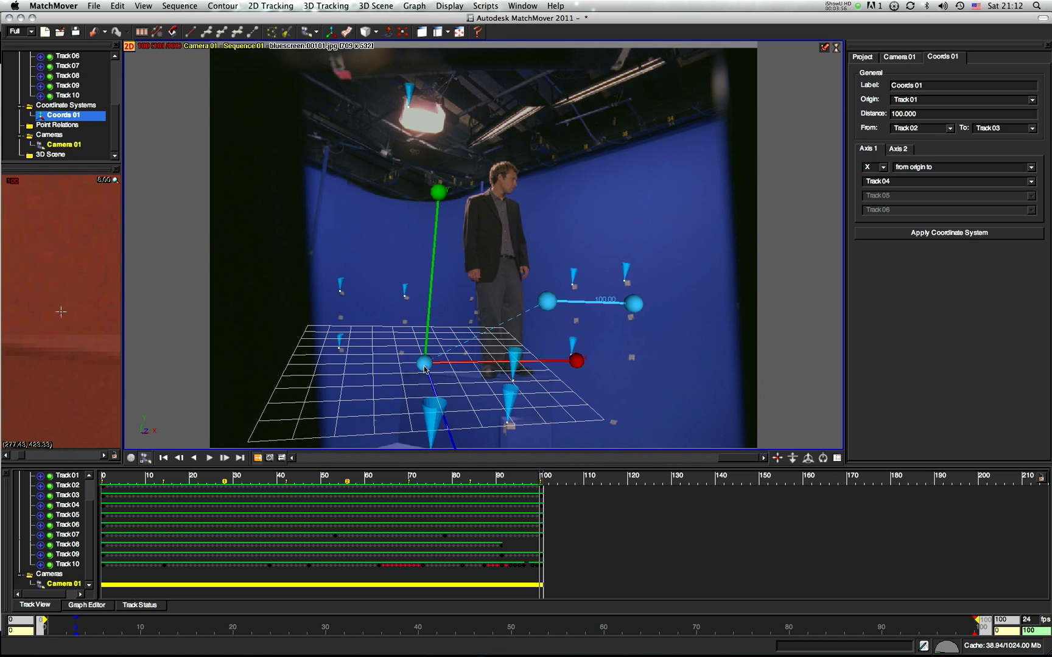
{"action": "left_click_drag", "start_coordinate": [424, 364], "coordinate": [512, 368]}
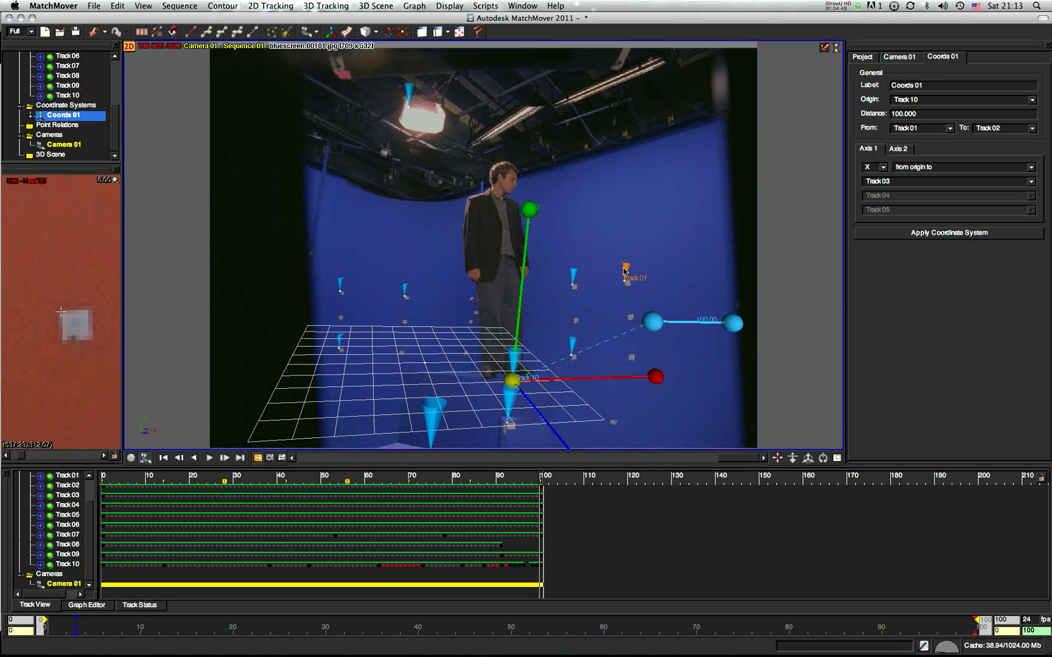
{"action": "left_click_drag", "start_coordinate": [652, 321], "coordinate": [573, 284]}
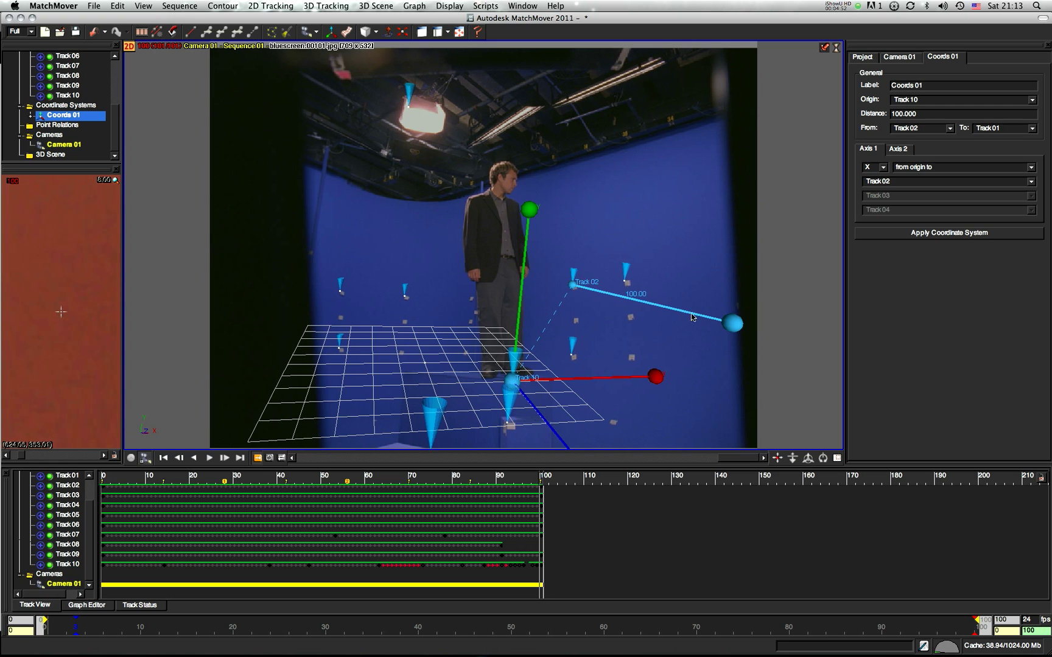
{"action": "left_click_drag", "start_coordinate": [732, 323], "coordinate": [627, 281]}
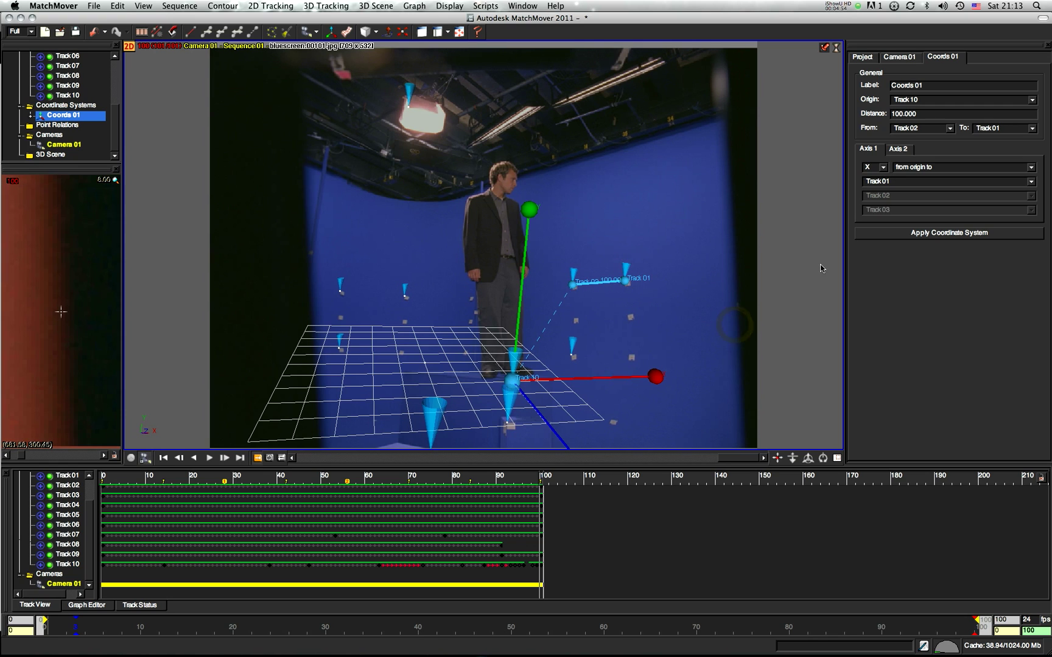
{"action": "double_click", "coordinate": [923, 114]}
{"action": "type", "text": "5"}
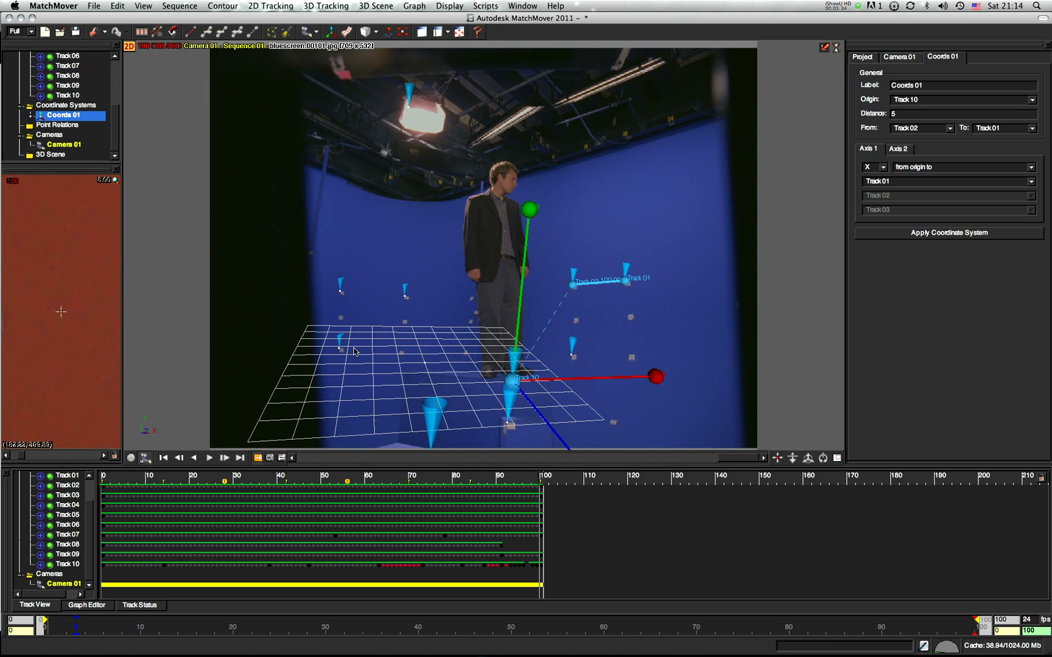
Define the second axis of Coords 01 as Y through 2 points, from Track 05 to Track 06
{"action": "left_click", "coordinate": [901, 151]}
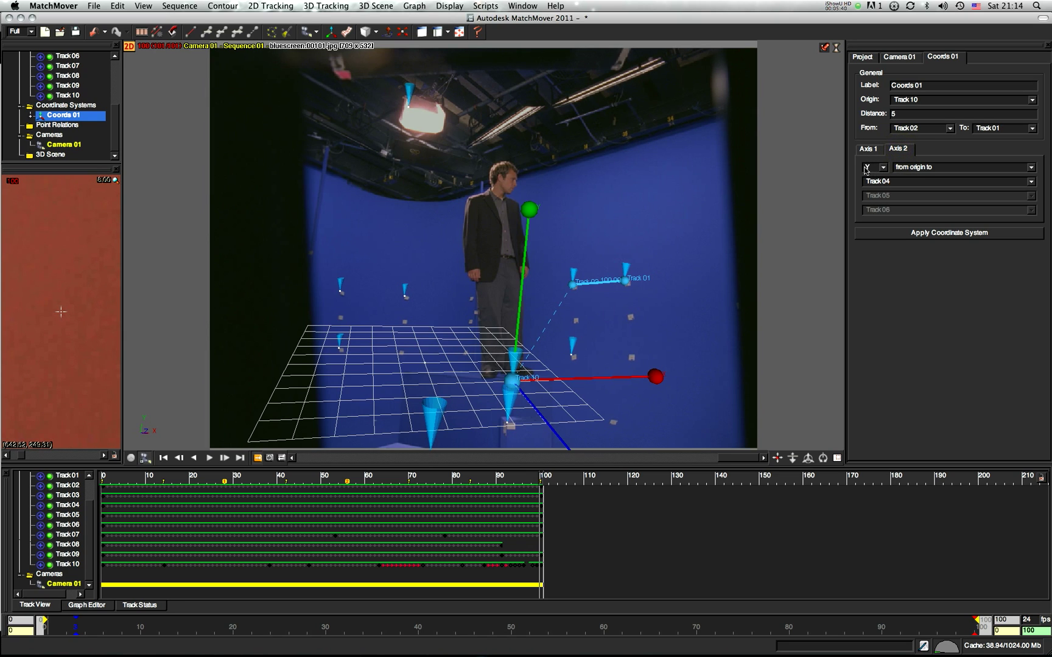
{"action": "left_click", "coordinate": [920, 170]}
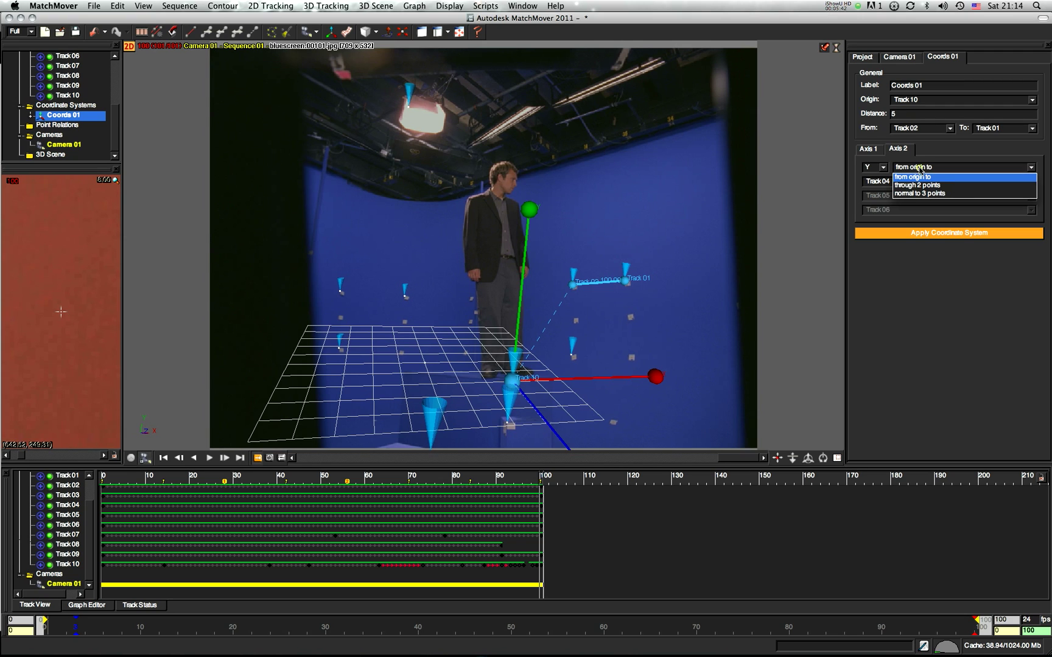
{"action": "left_click", "coordinate": [920, 186]}
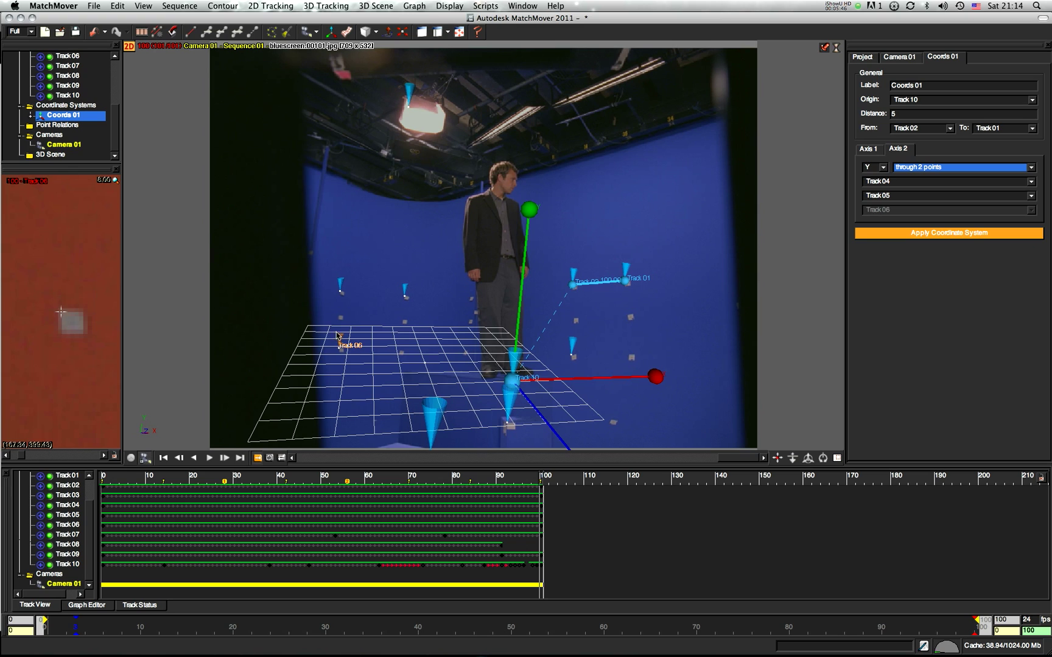
{"action": "left_click", "coordinate": [907, 196]}
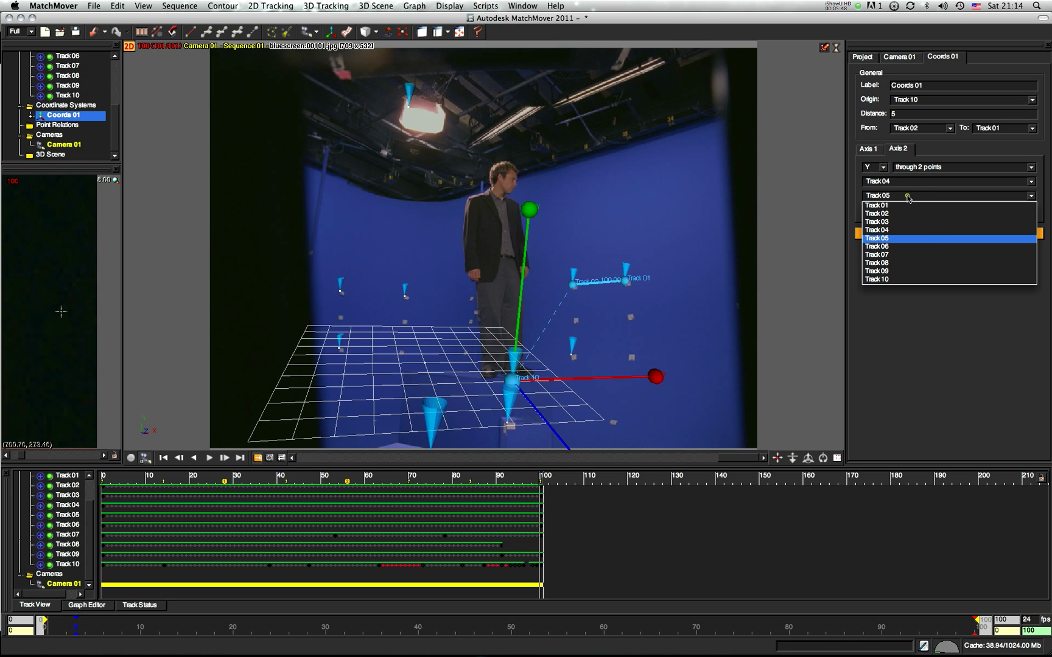
{"action": "left_click", "coordinate": [892, 246]}
{"action": "left_click", "coordinate": [899, 181]}
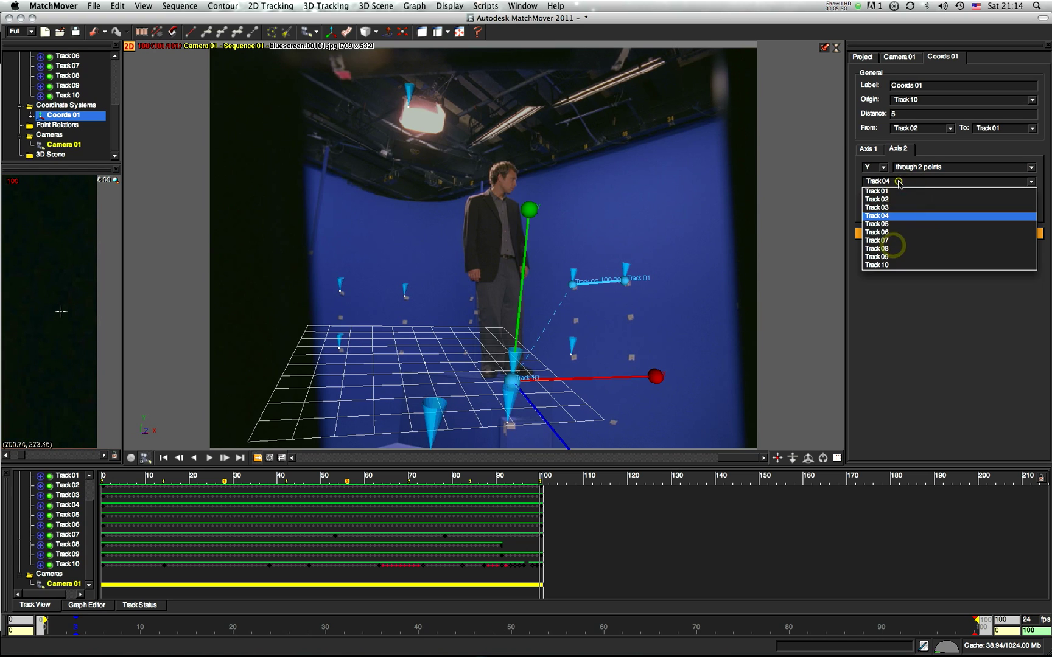
{"action": "left_click", "coordinate": [893, 224]}
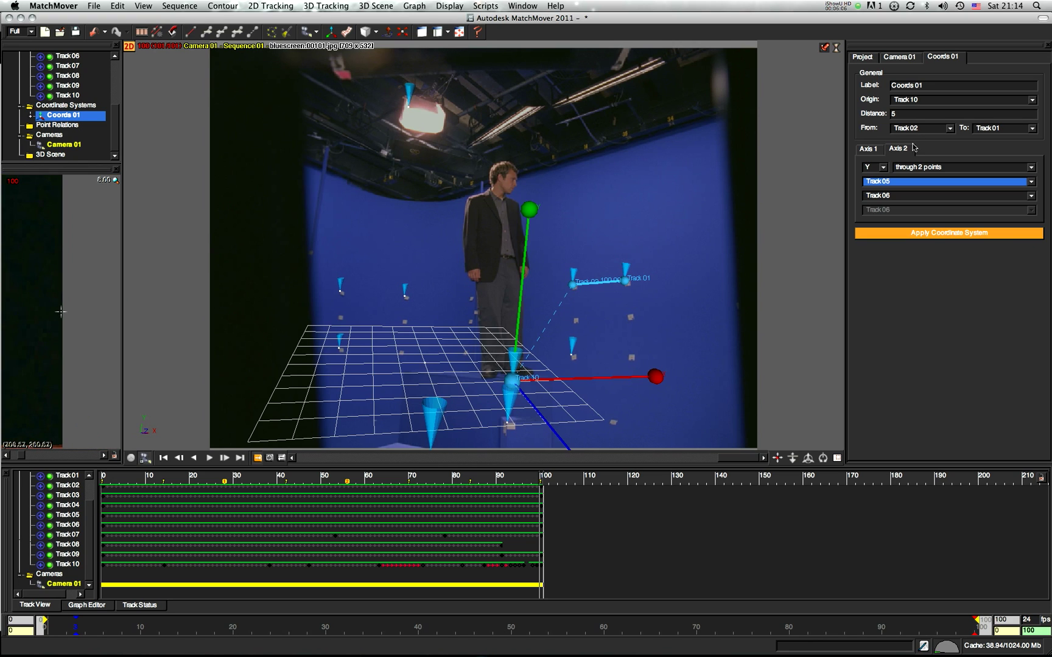
Define the first axis as X through 2 points, from Track 02 to Track 01, and apply the coordinate system
{"action": "left_click", "coordinate": [869, 149]}
{"action": "left_click", "coordinate": [913, 166]}
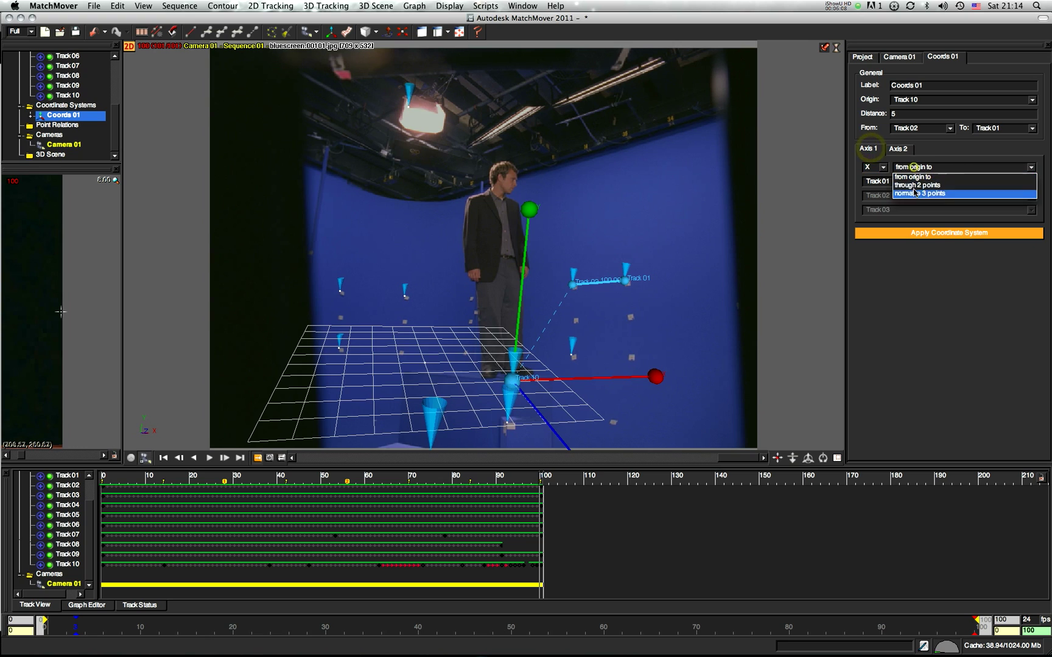
{"action": "left_click", "coordinate": [917, 185]}
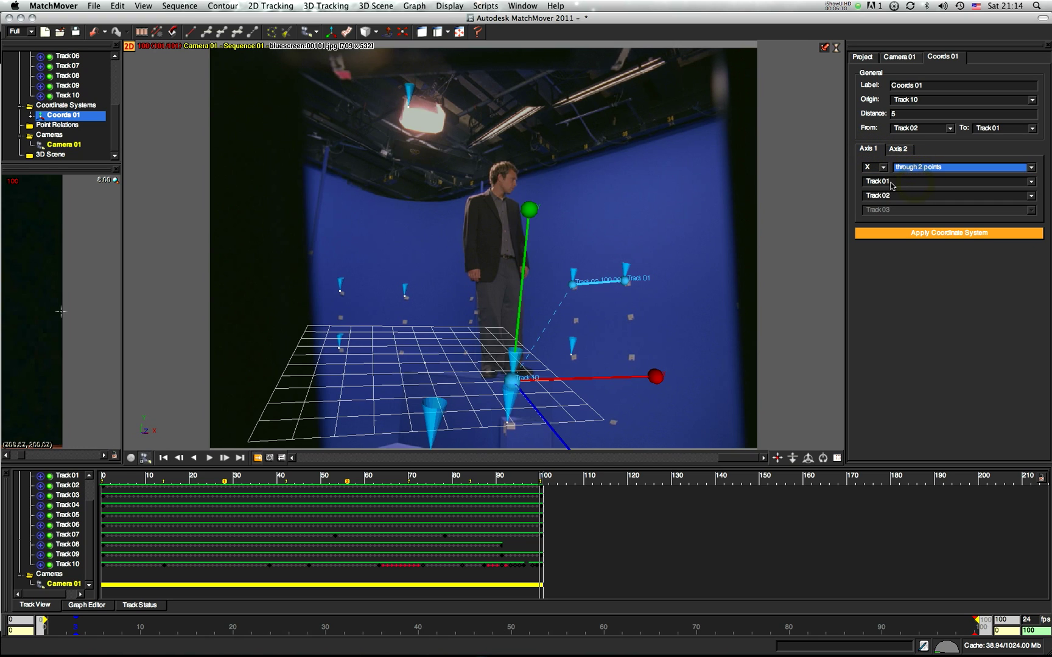
{"action": "left_click", "coordinate": [910, 182]}
{"action": "left_click", "coordinate": [900, 202]}
{"action": "left_click", "coordinate": [897, 197]}
{"action": "left_click", "coordinate": [893, 208]}
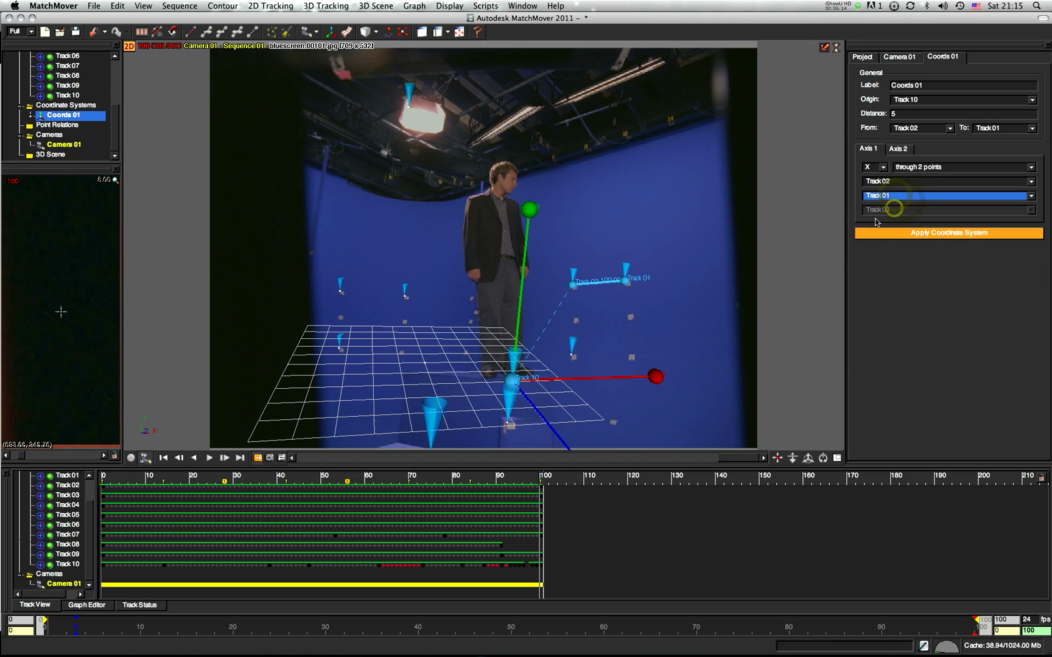
{"action": "left_click", "coordinate": [896, 235]}
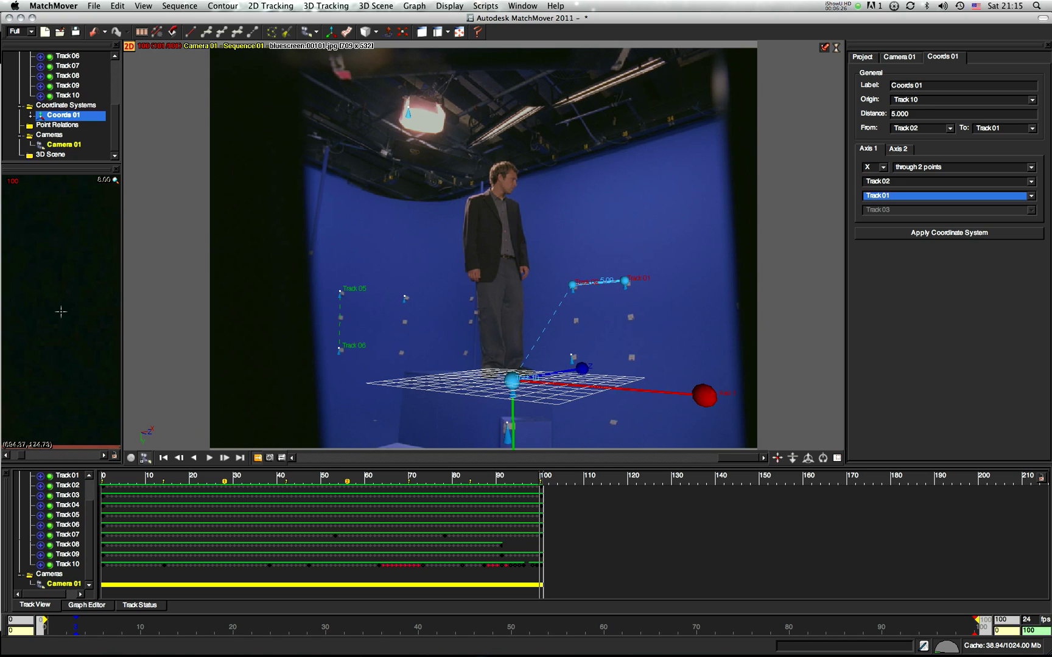
Reapply the coordinate system with a distance of 2 and the Y axis reversed to run from Track 06 to Track 05
{"action": "double_click", "coordinate": [920, 113]}
{"action": "type", "text": "2"}
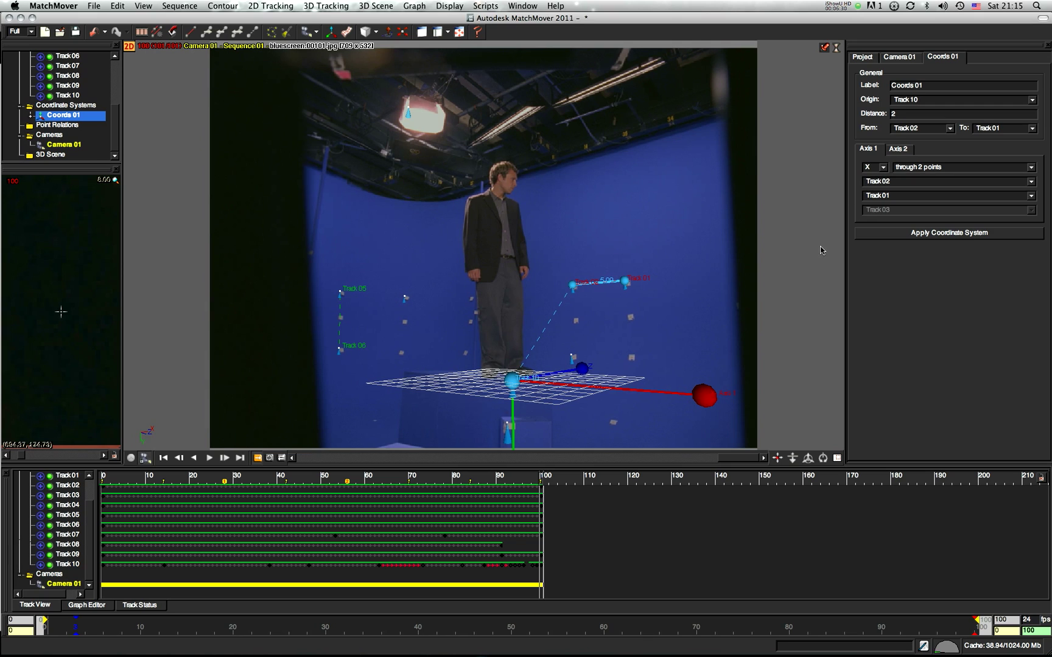
{"action": "left_click", "coordinate": [899, 148]}
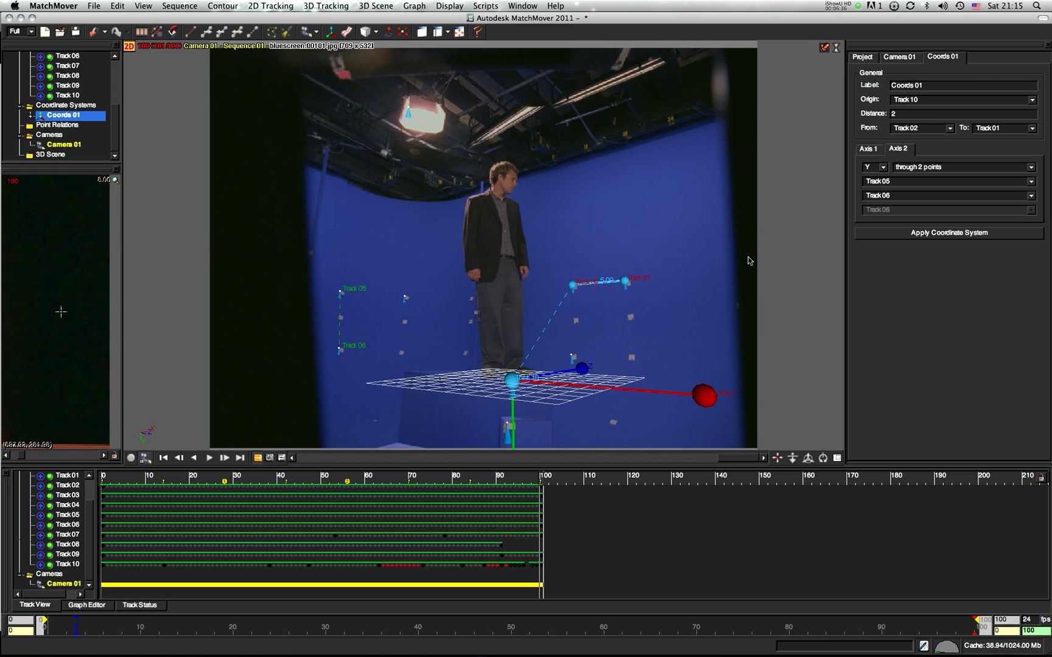
{"action": "left_click", "coordinate": [911, 195]}
{"action": "left_click", "coordinate": [898, 237]}
{"action": "left_click", "coordinate": [899, 182]}
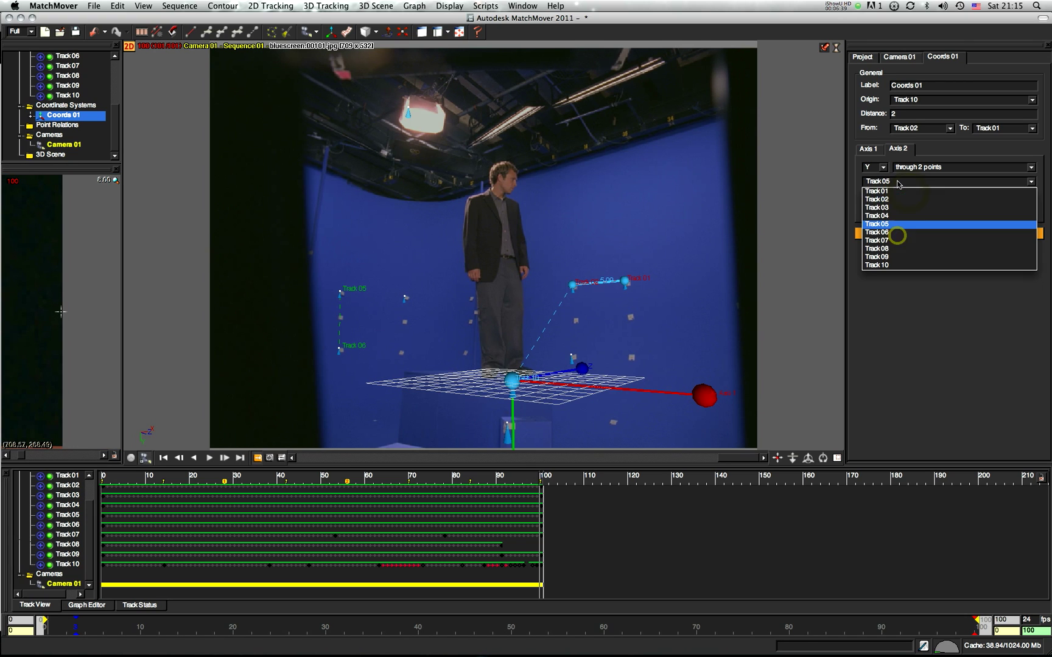
{"action": "left_click", "coordinate": [894, 232]}
{"action": "left_click", "coordinate": [909, 235]}
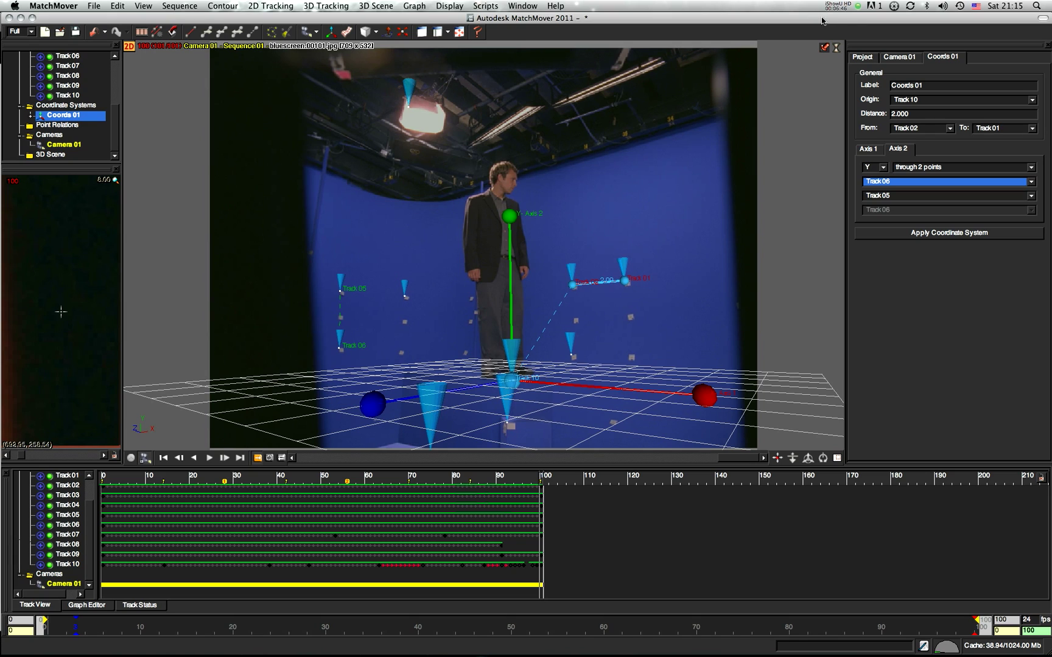
{"action": "left_click", "coordinate": [858, 7]}
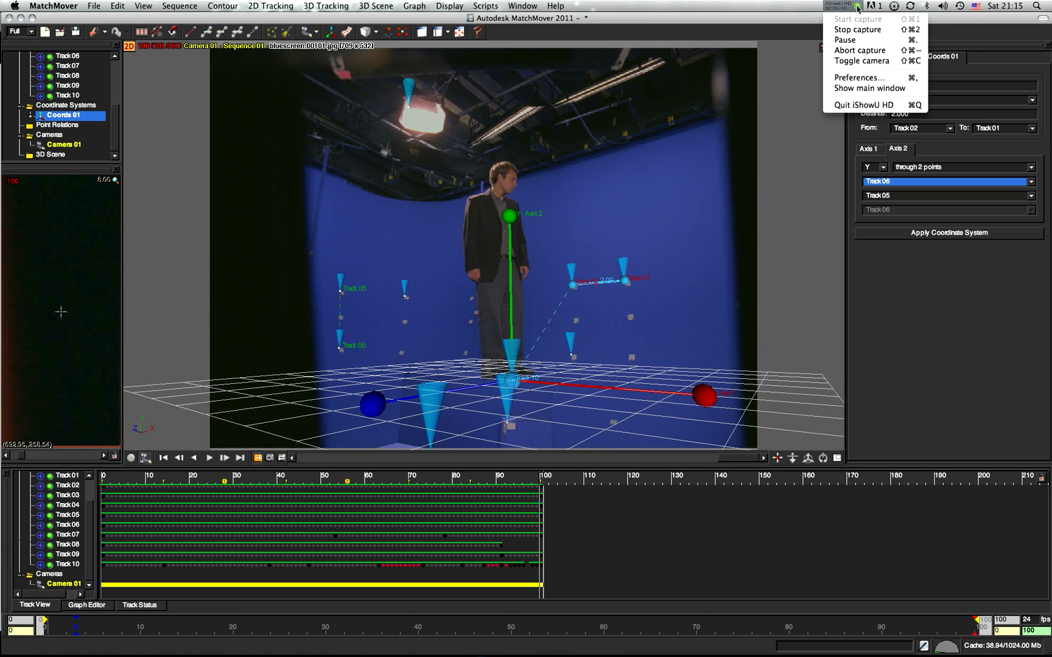